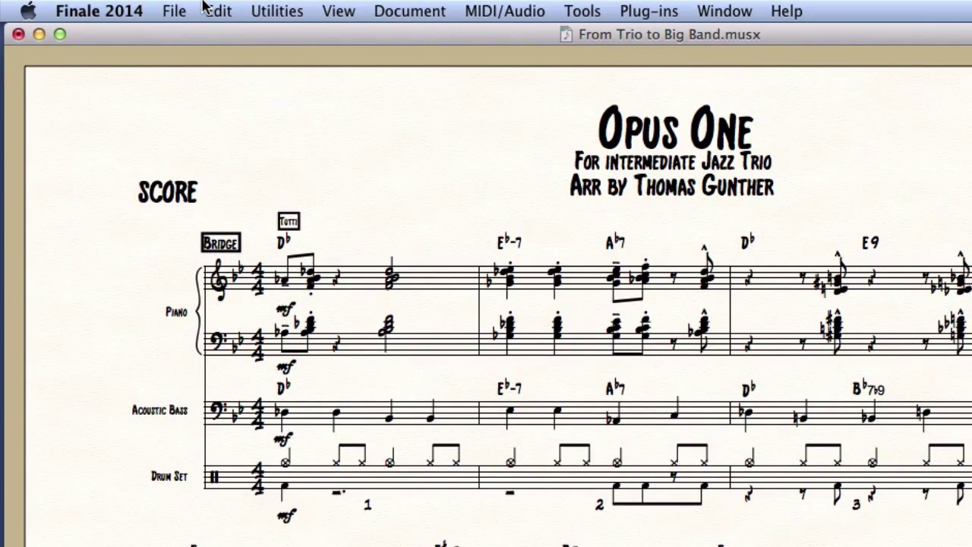
Create a new document from the Jazz Band (Handwritten) template in the Band Templates folder.
{"action": "left_click", "coordinate": [164, 9]}
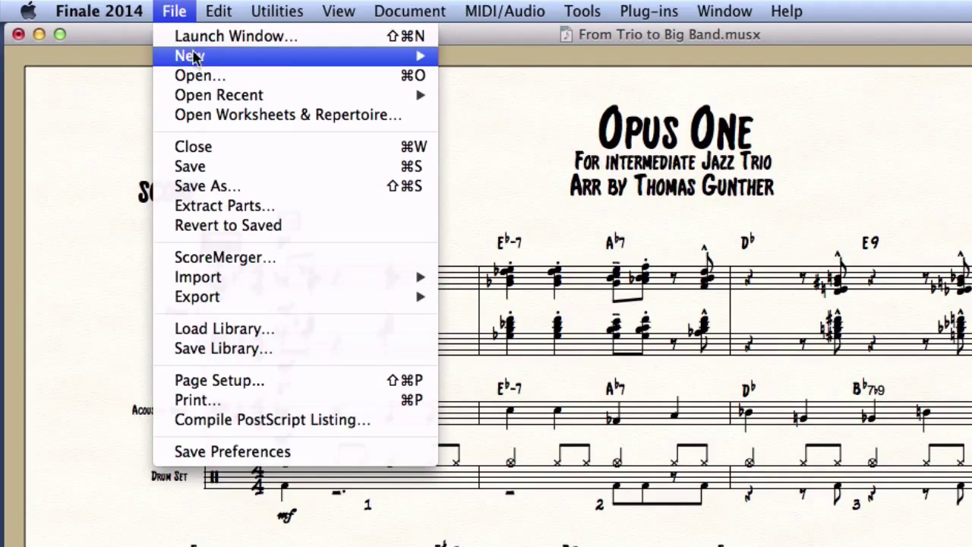
{"action": "mouse_move", "coordinate": [191, 57]}
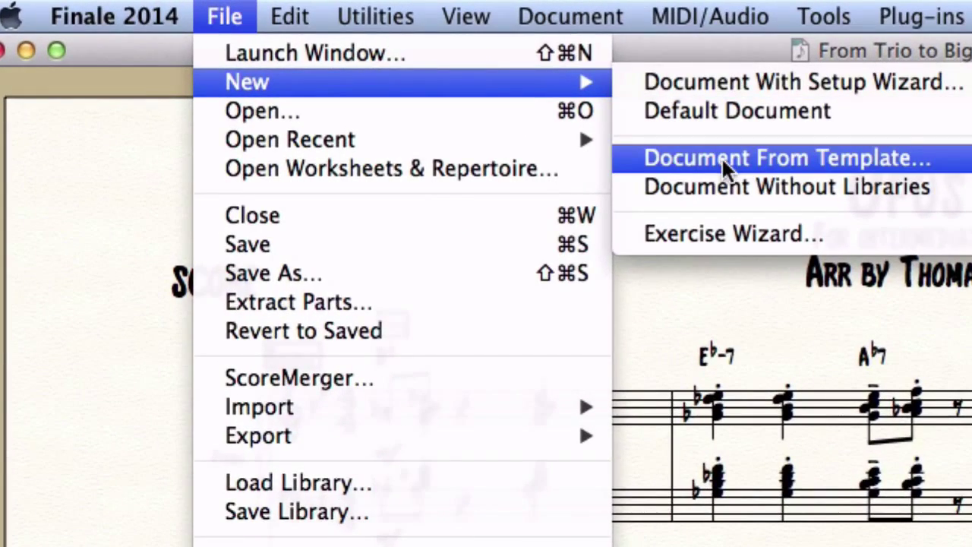
{"action": "left_click", "coordinate": [722, 158]}
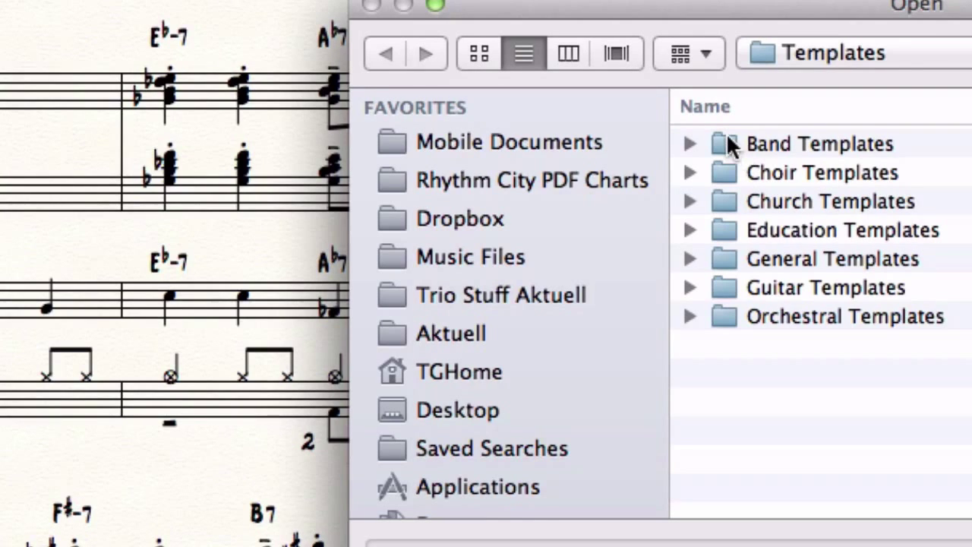
{"action": "double_click", "coordinate": [727, 140]}
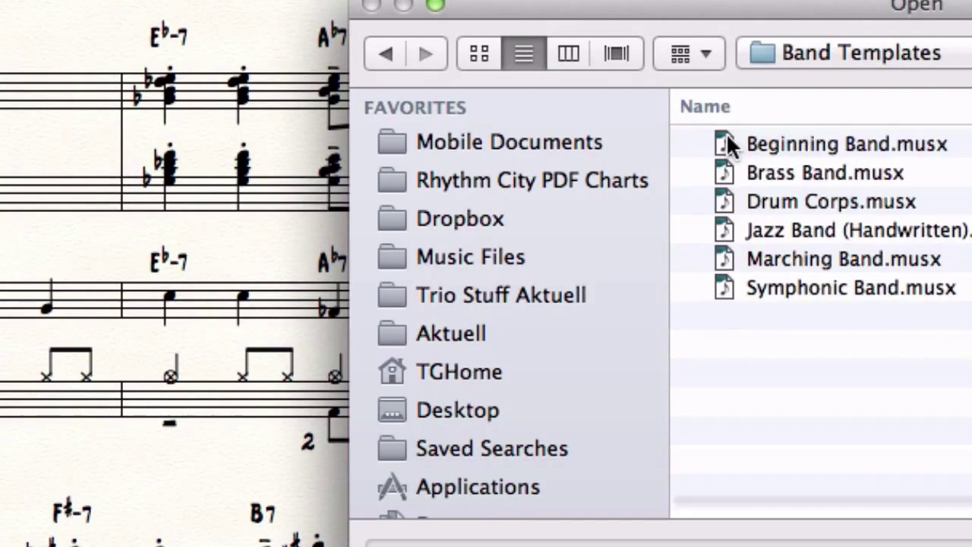
{"action": "double_click", "coordinate": [718, 226]}
Enter Opus One as the score title and continue to the score settings.
{"action": "left_click", "coordinate": [291, 66]}
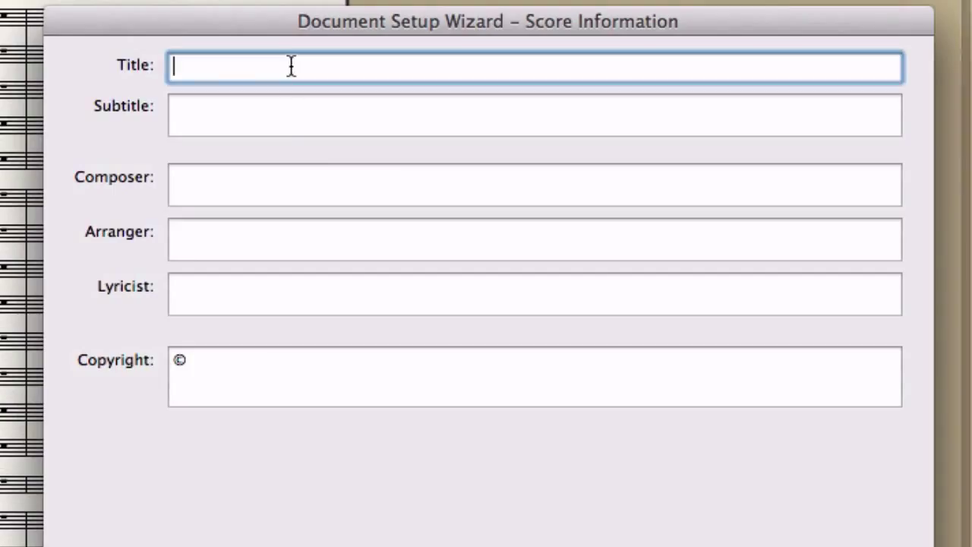
{"action": "type", "text": "Opus "}
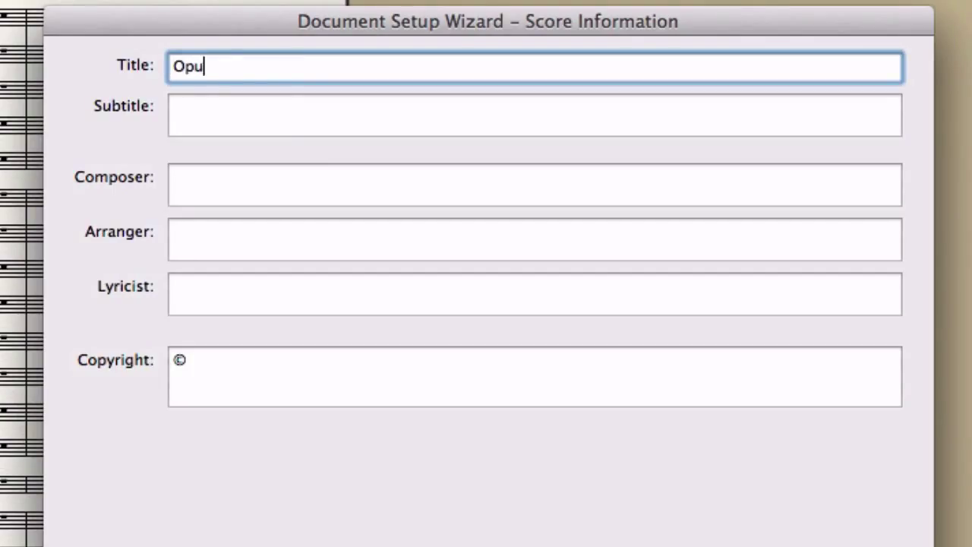
{"action": "type", "text": "One"}
{"action": "key", "text": "Return"}
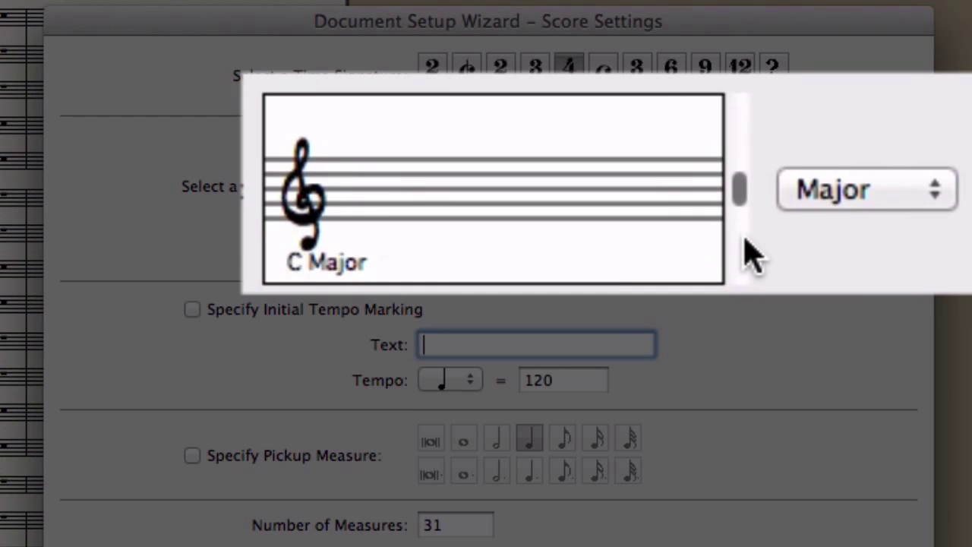
Set the concert key to B Flat Major and the tempo to 170, and finish the document setup.
{"action": "left_click", "coordinate": [685, 207]}
{"action": "left_click", "coordinate": [686, 207]}
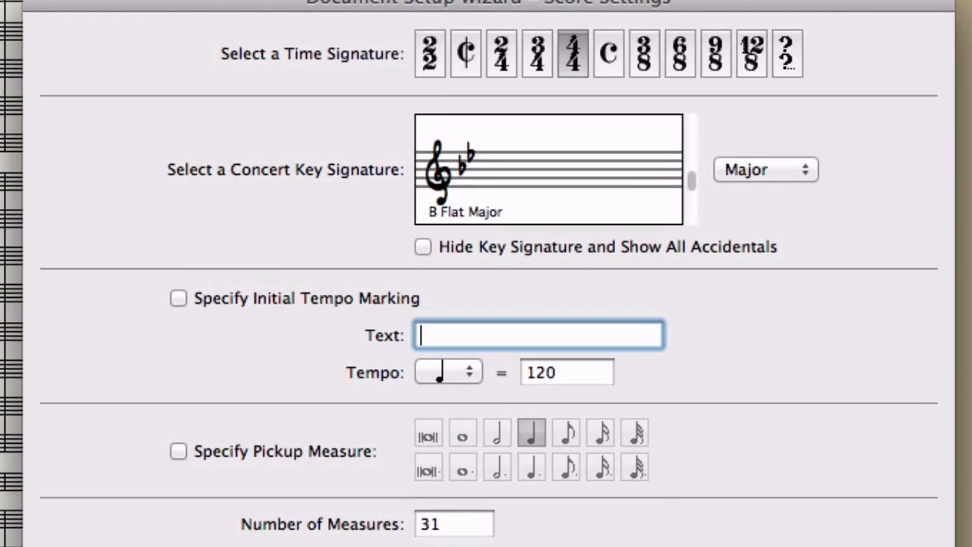
{"action": "double_click", "coordinate": [565, 372]}
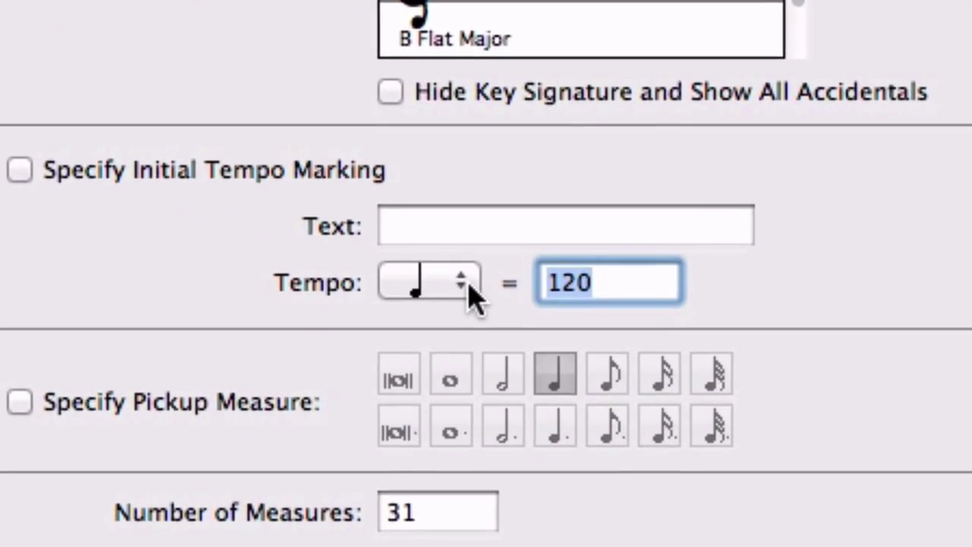
{"action": "type", "text": "170"}
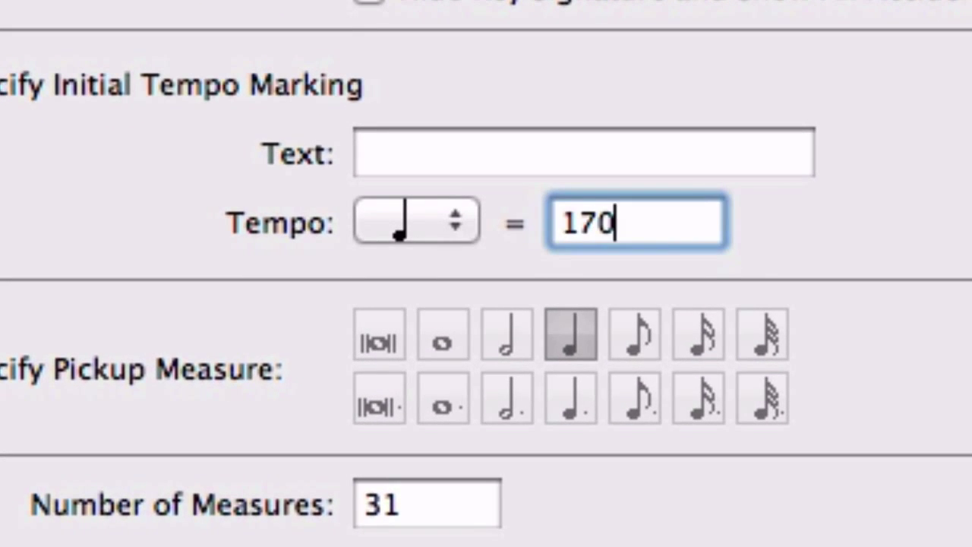
{"action": "left_click", "coordinate": [865, 501]}
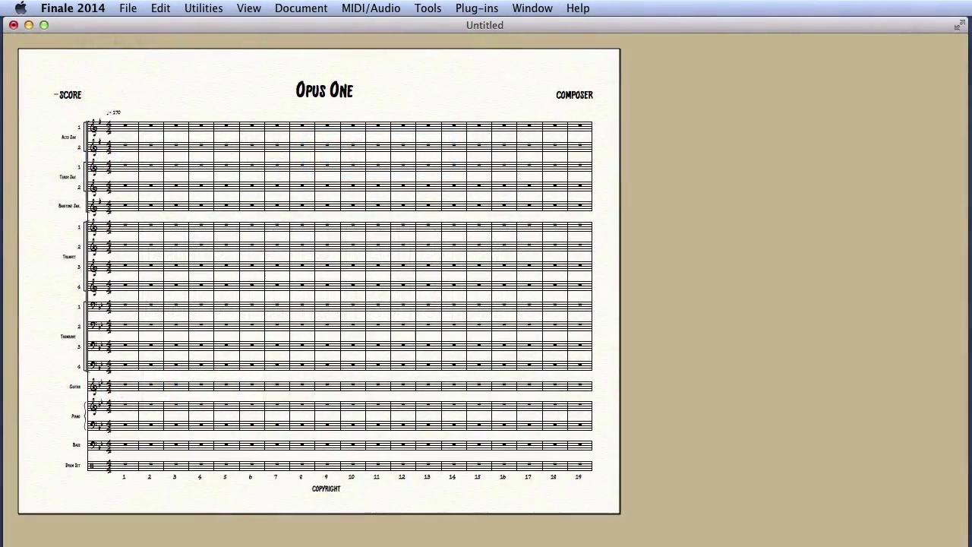
Examine the new big band score's staves from the Alto Sax parts down to the Drum Set.
{"action": "left_click_drag", "start_coordinate": [231, 171], "coordinate": [387, 227]}
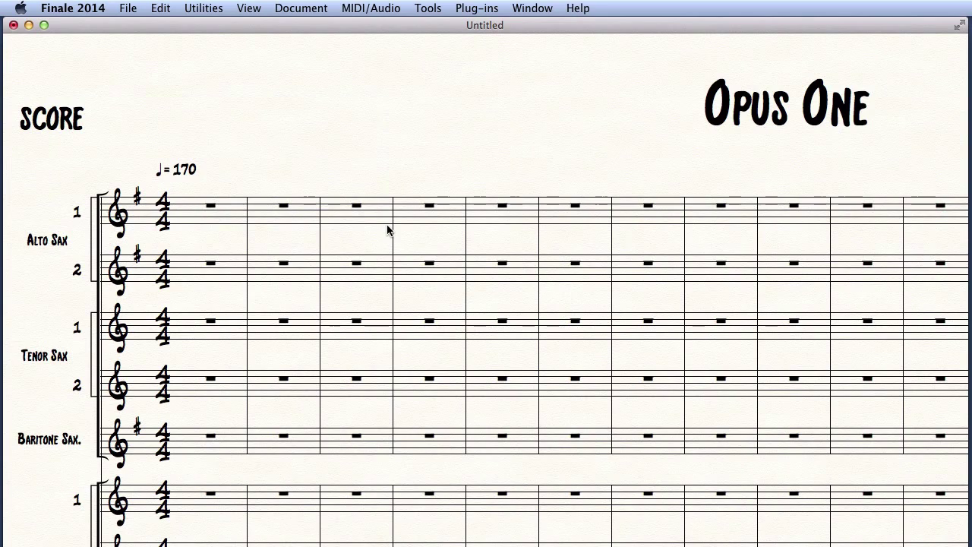
{"action": "scroll", "coordinate": [128, 488], "scroll_direction": "down", "scroll_amount": 5}
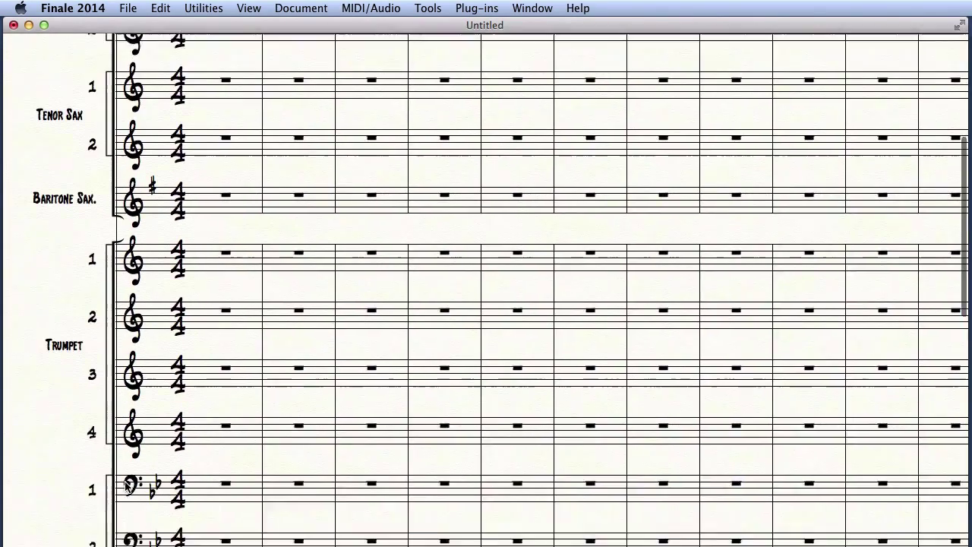
{"action": "scroll", "coordinate": [128, 487], "scroll_direction": "down", "scroll_amount": 5}
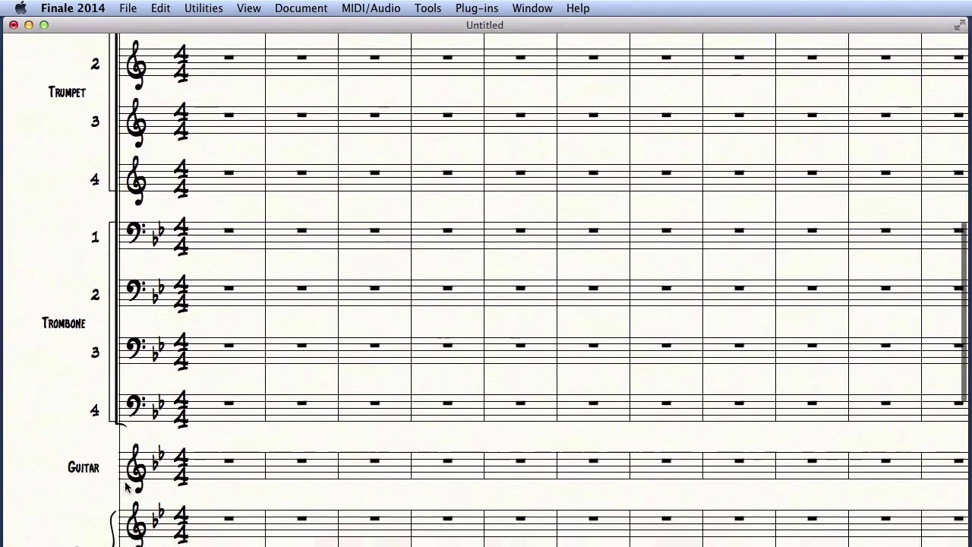
{"action": "scroll", "coordinate": [128, 488], "scroll_direction": "down", "scroll_amount": 4}
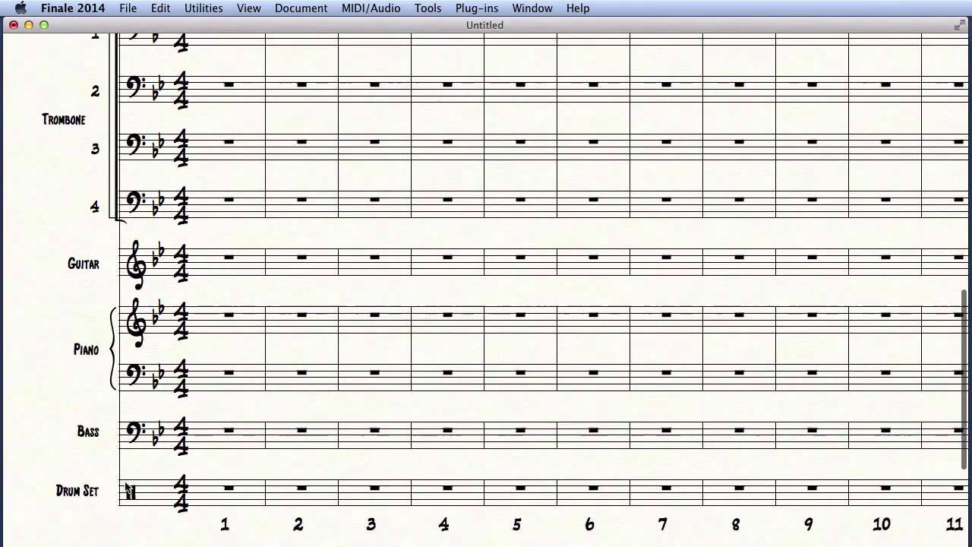
{"action": "scroll", "coordinate": [127, 487], "scroll_direction": "up", "scroll_amount": 2}
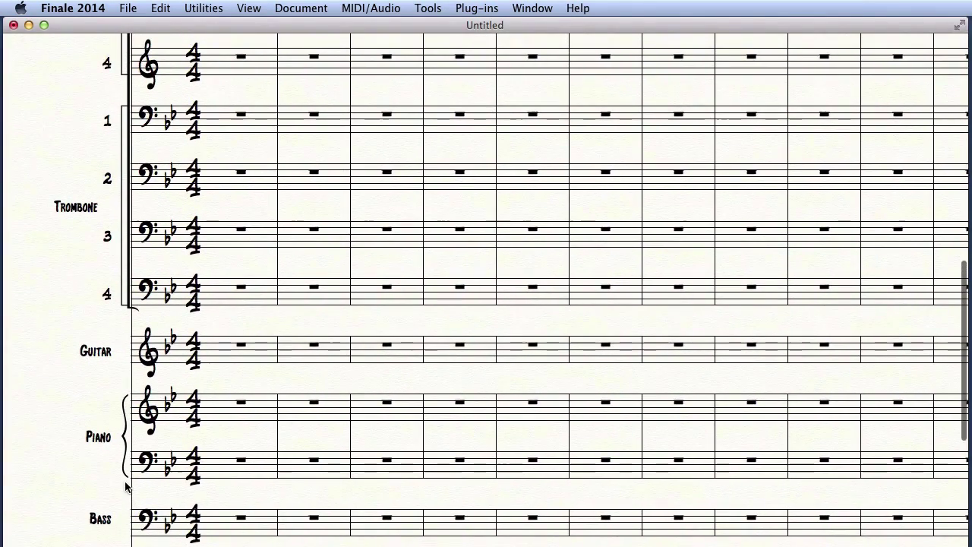
{"action": "scroll", "coordinate": [126, 487], "scroll_direction": "up", "scroll_amount": 7}
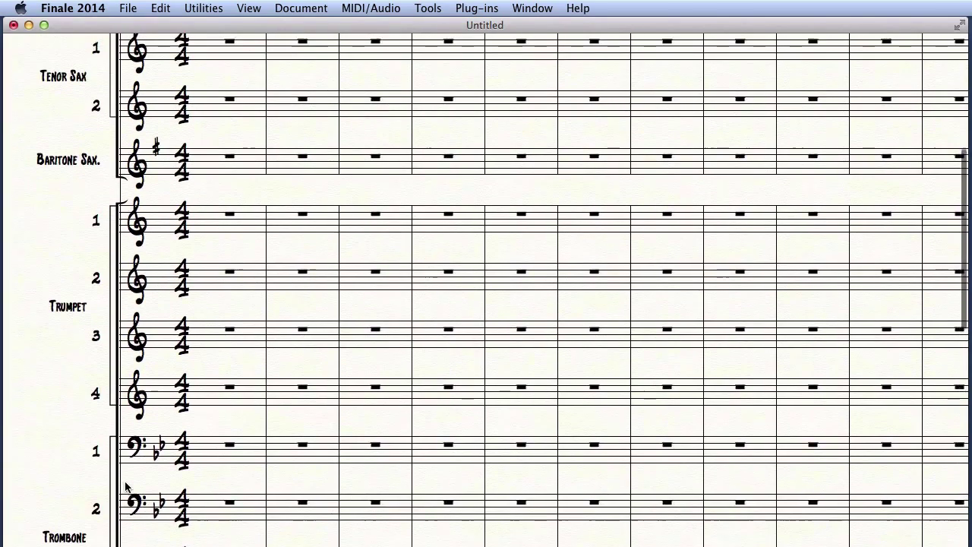
{"action": "scroll", "coordinate": [126, 487], "scroll_direction": "up", "scroll_amount": 6}
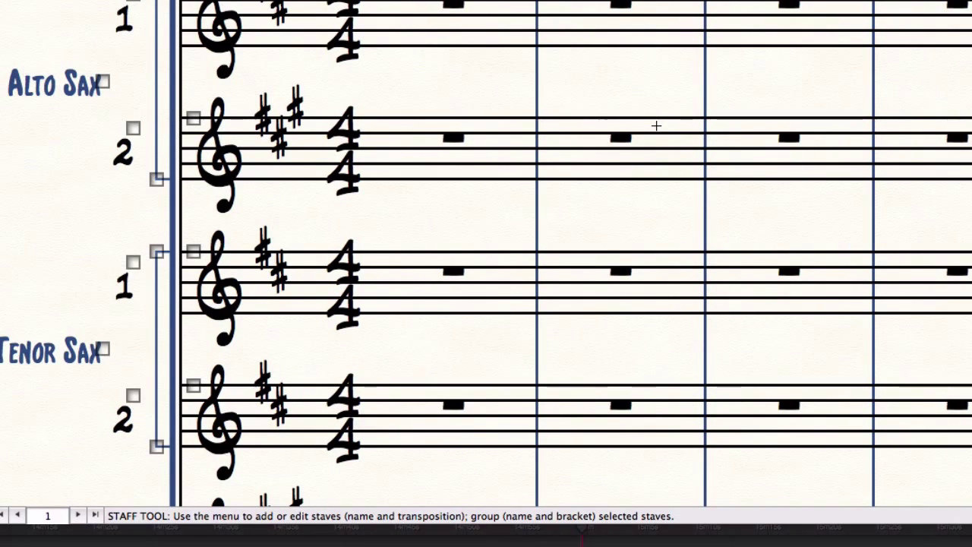
Move the Alto Sax 2 and Tenor Sax 1 staves lower to adjust the staff spacing.
{"action": "left_click_drag", "start_coordinate": [193, 116], "coordinate": [192, 154]}
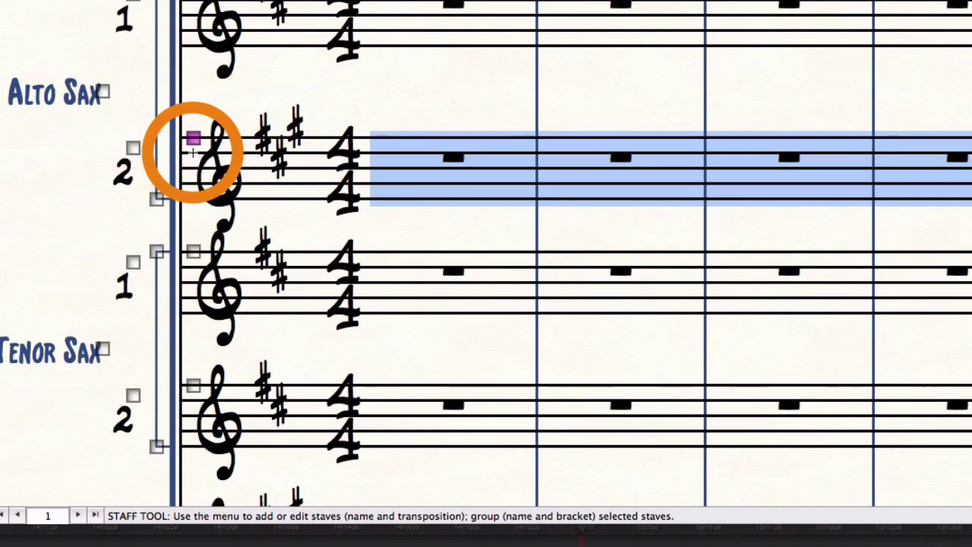
{"action": "left_click_drag", "start_coordinate": [193, 251], "coordinate": [193, 323]}
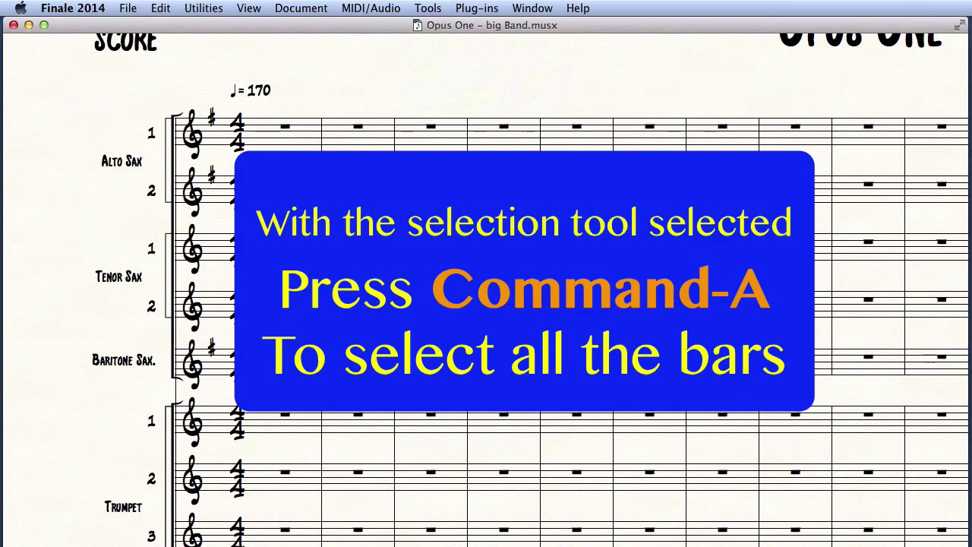
Fit all measures of the score to a locked layout of 8 measures per system.
{"action": "key", "text": "super+a"}
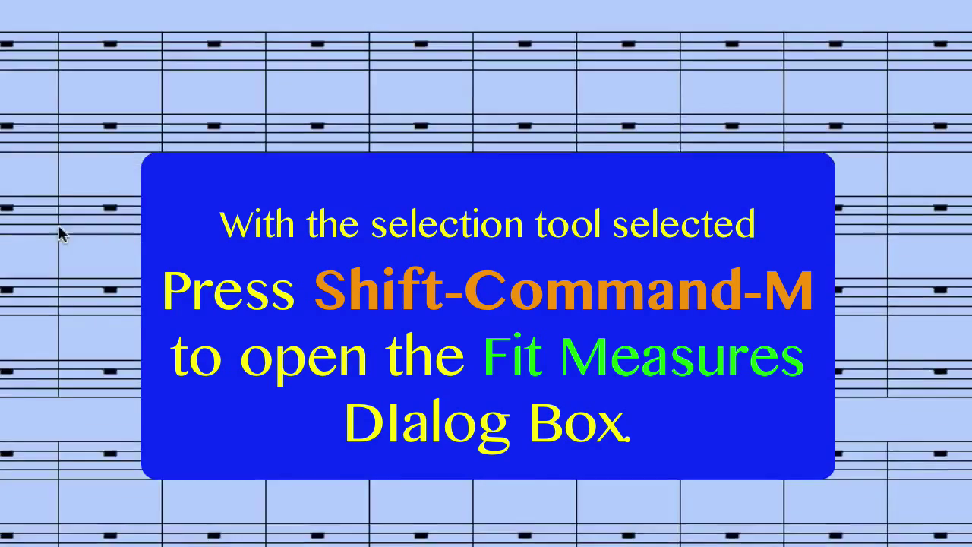
{"action": "key", "text": "shift+super+m"}
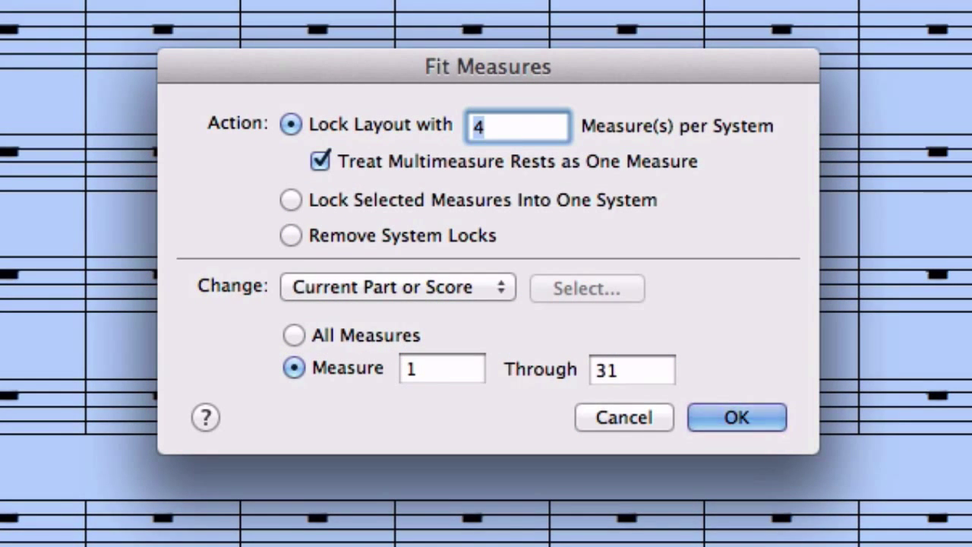
{"action": "type", "text": "8"}
{"action": "key", "text": "Return"}
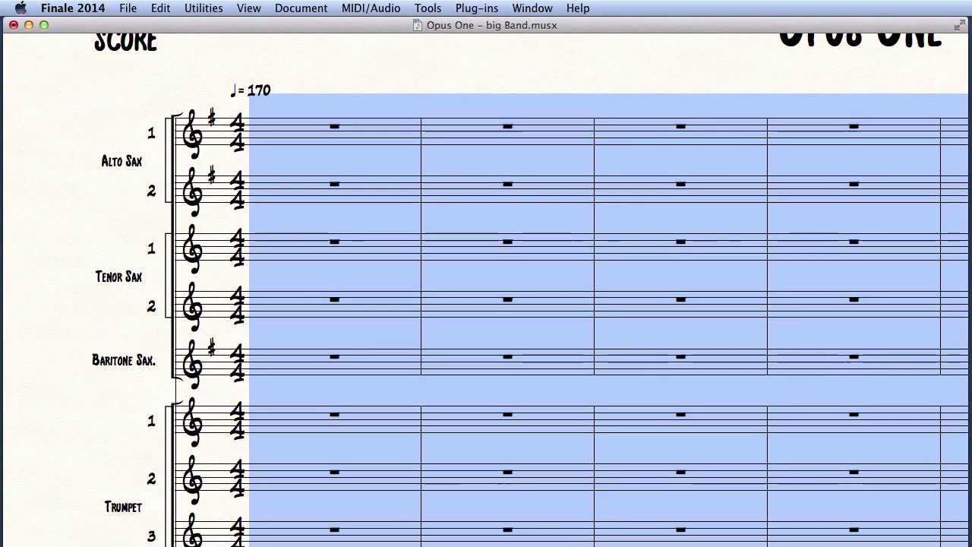
Select the extra measures in the Alto Sax 1 staff from the first measure of page 3 through the last measure of page 4.
{"action": "key", "text": "alt+super+bracketleft"}
{"action": "key", "text": "alt+super+bracketleft"}
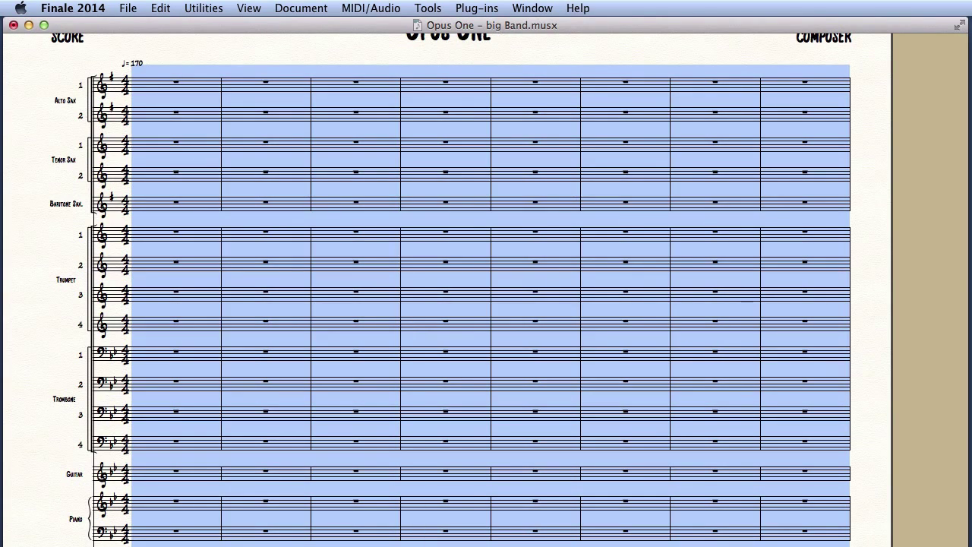
{"action": "scroll", "coordinate": [486, 304], "scroll_direction": "up", "scroll_amount": 3}
{"action": "key", "text": "super+Page_Down"}
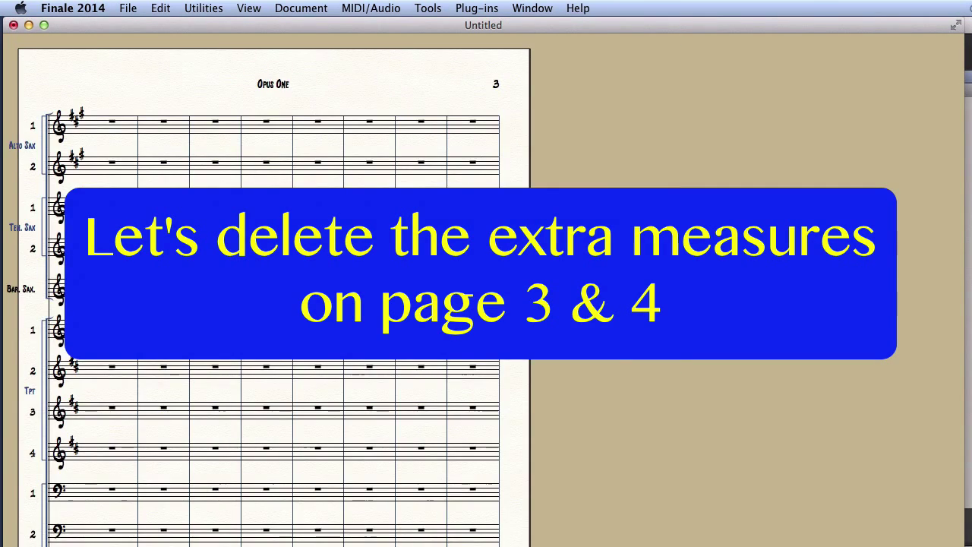
{"action": "left_click", "coordinate": [107, 123]}
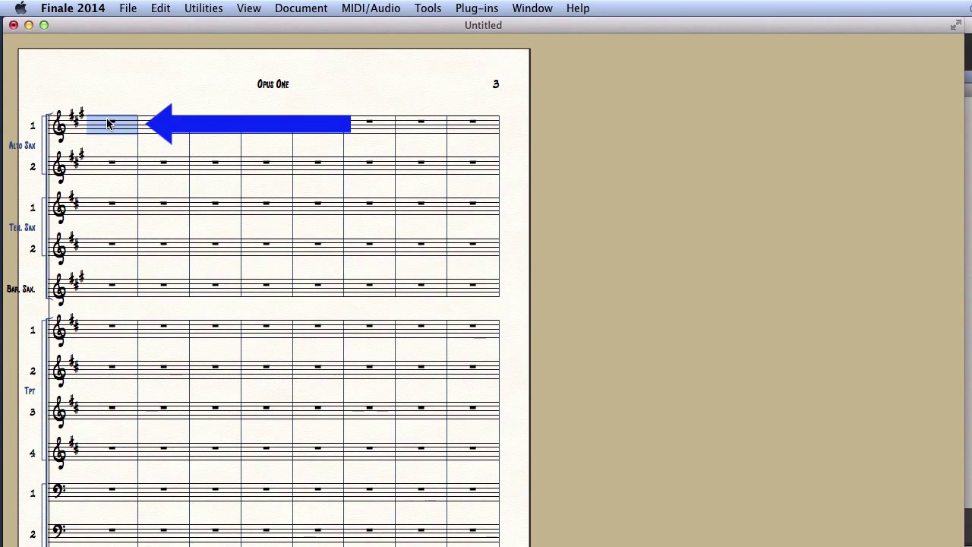
{"action": "key", "text": "super+Page_Down"}
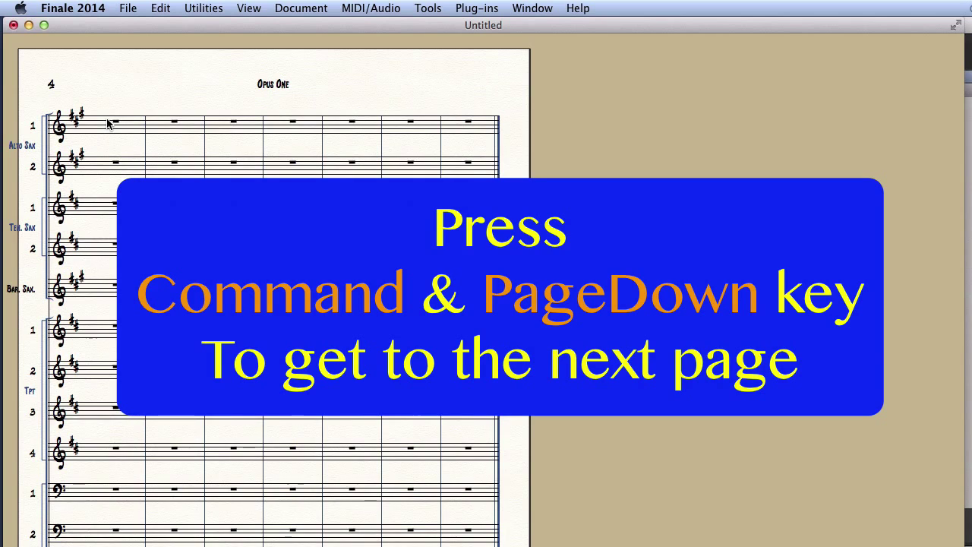
{"action": "left_click", "coordinate": [453, 129], "text": "shift"}
{"action": "left_click", "coordinate": [454, 129], "text": "shift"}
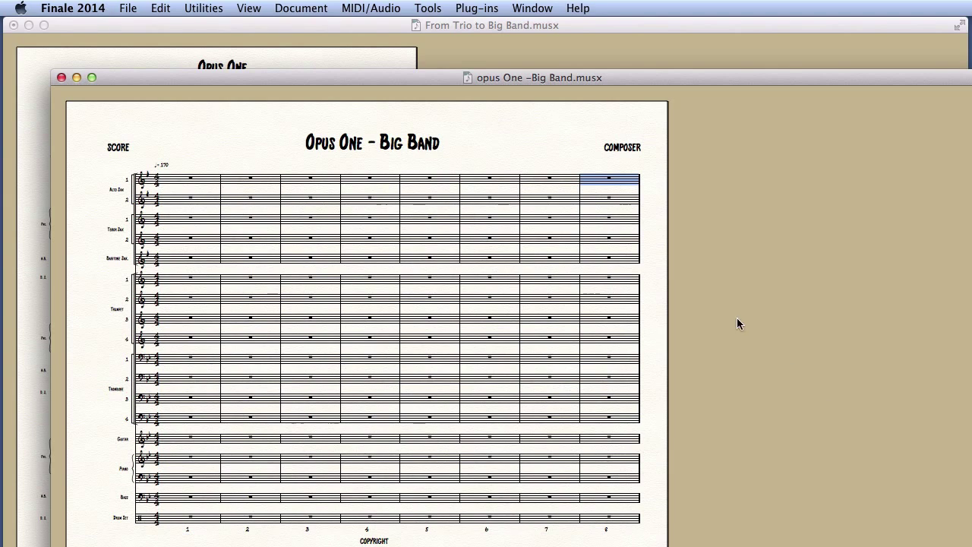
Close the opus One –Big Band.musx score and copy all the music in From Trio to Big Band.musx.
{"action": "left_click", "coordinate": [532, 151]}
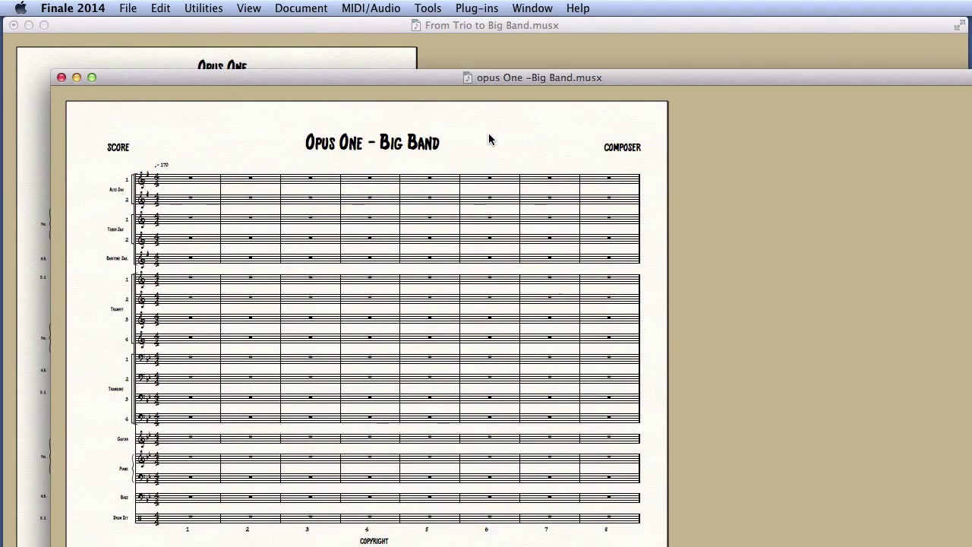
{"action": "key", "text": "super+w"}
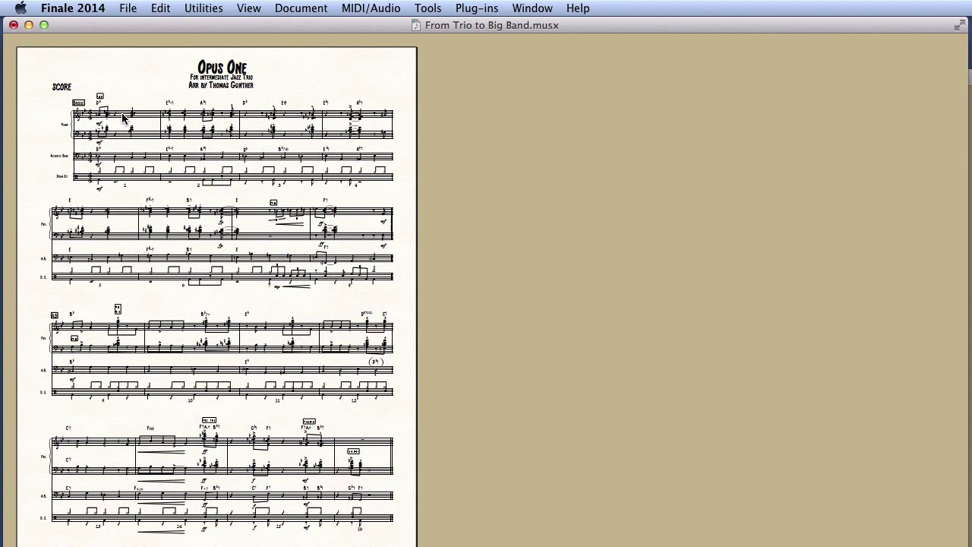
{"action": "key", "text": "super+a"}
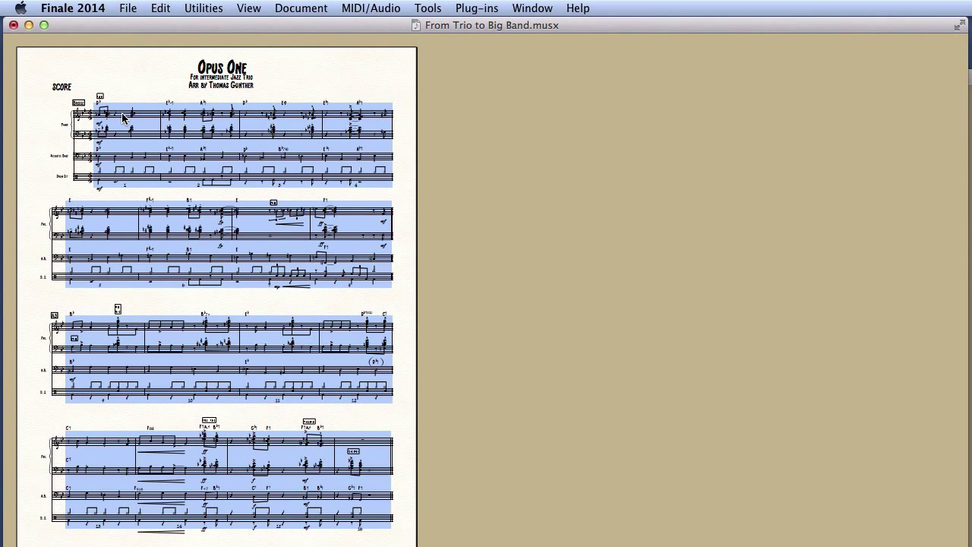
{"action": "key", "text": "super+c"}
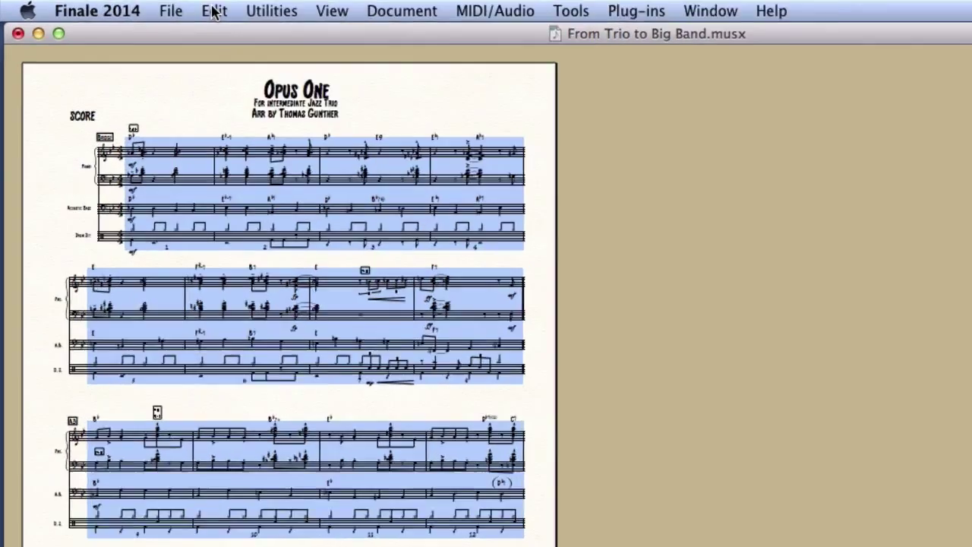
Set the edit filter to include all item types and check that the filter is in use.
{"action": "left_click", "coordinate": [214, 11]}
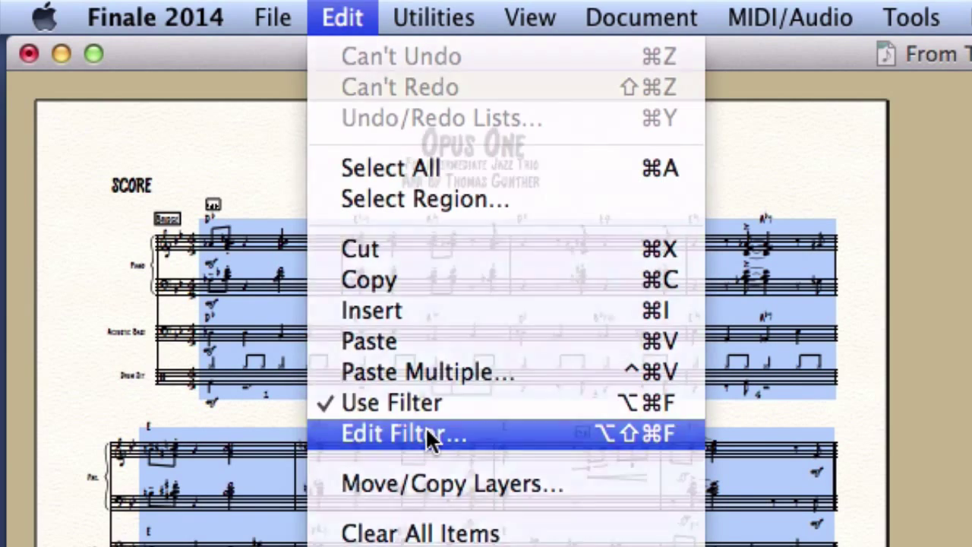
{"action": "left_click", "coordinate": [425, 434]}
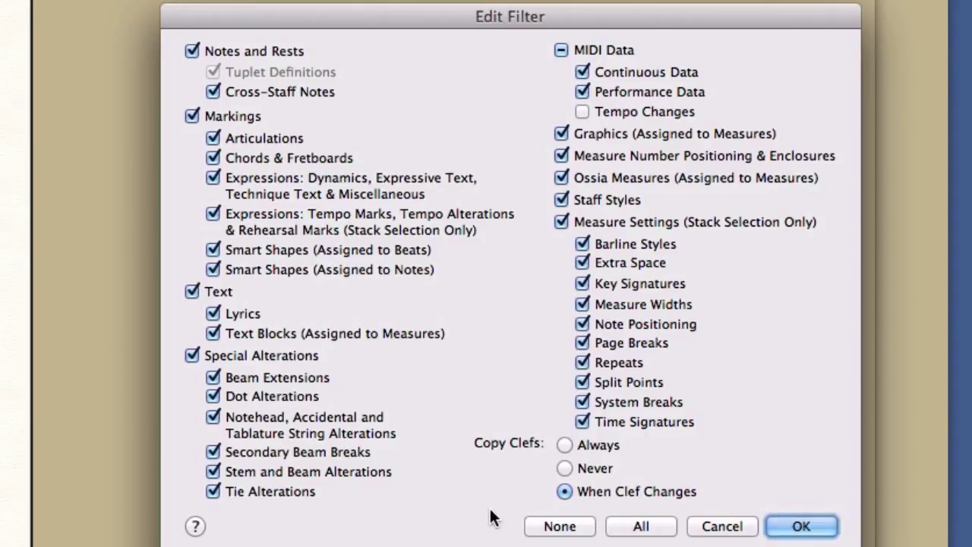
{"action": "left_click", "coordinate": [635, 524]}
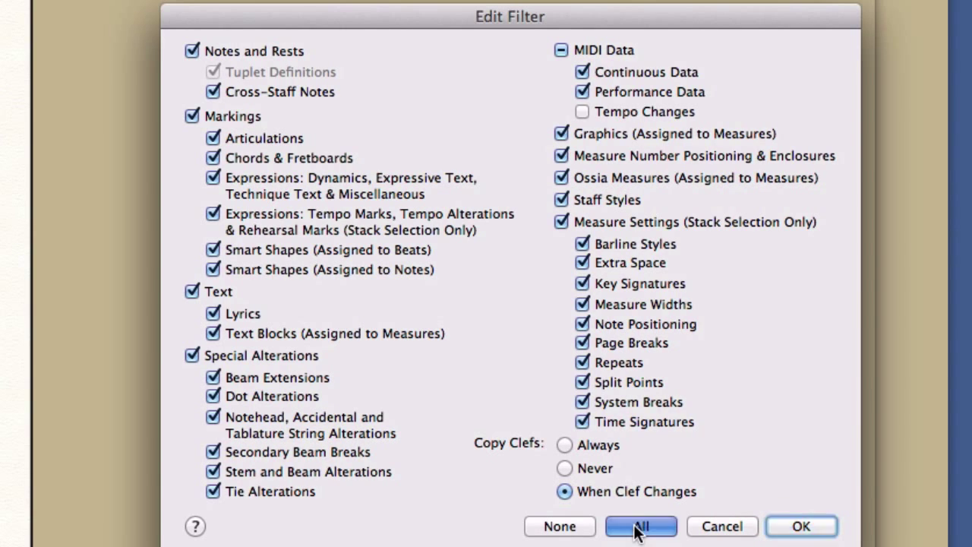
{"action": "left_click", "coordinate": [801, 526]}
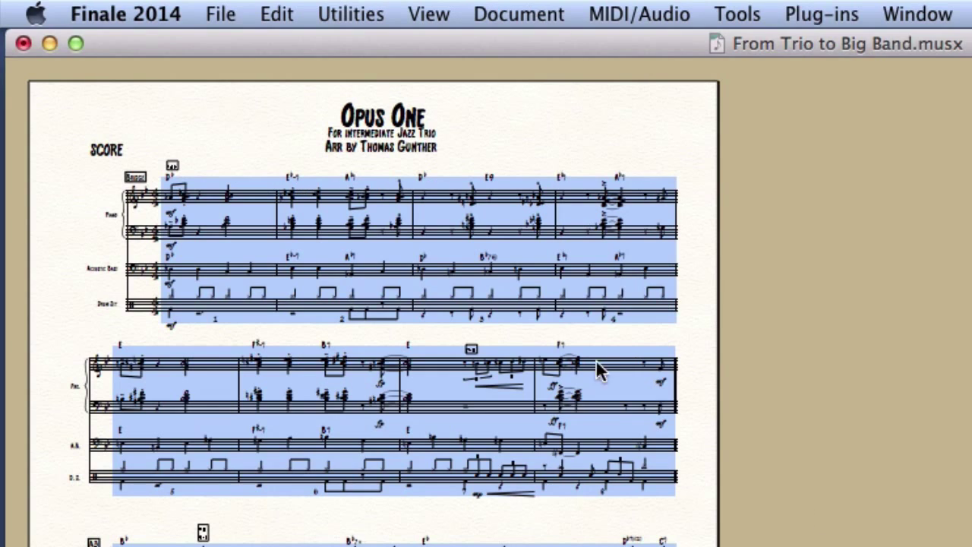
{"action": "left_click", "coordinate": [277, 14]}
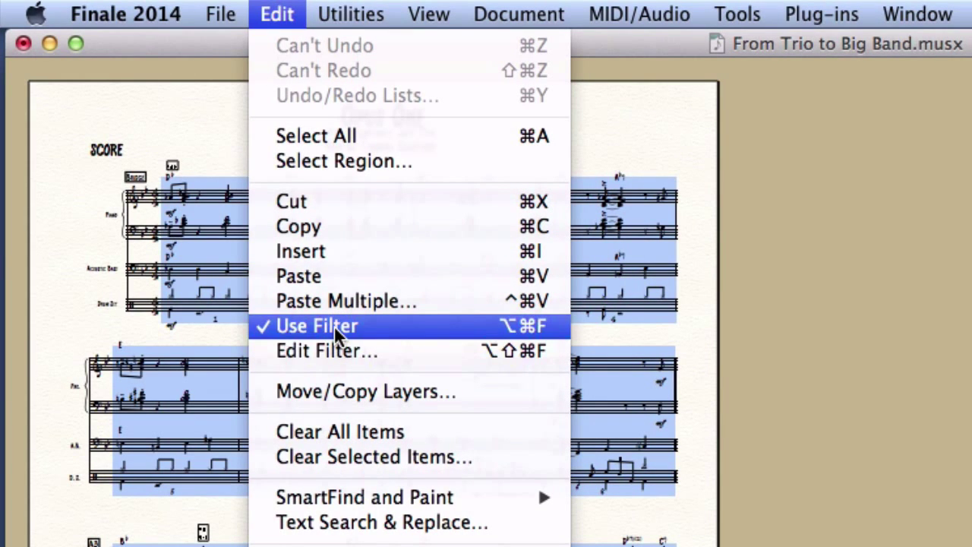
{"action": "left_click", "coordinate": [481, 333]}
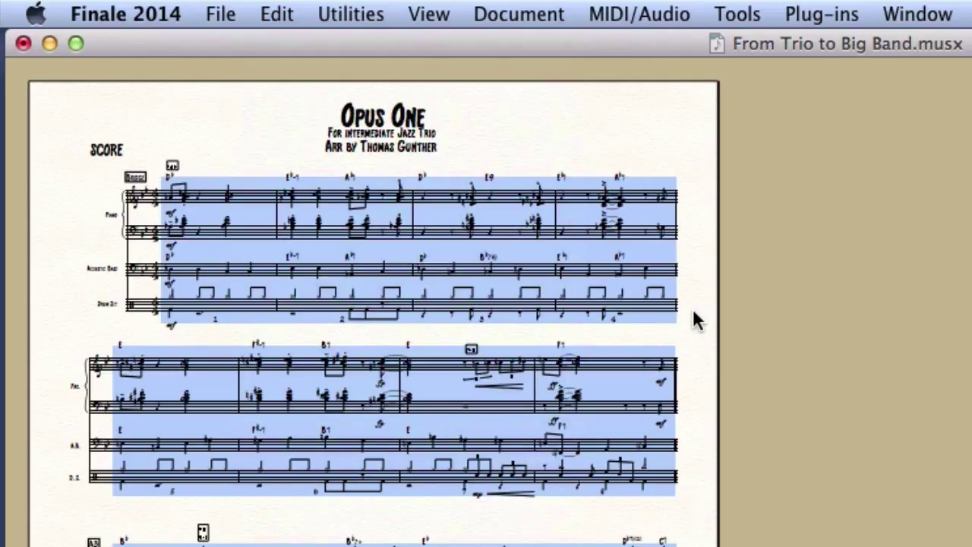
Copy the selected trio music and paste it into the Piano through Drum Set staves of opus One –Big Band.musx.
{"action": "key", "text": "super+c"}
{"action": "key", "text": "super+grave"}
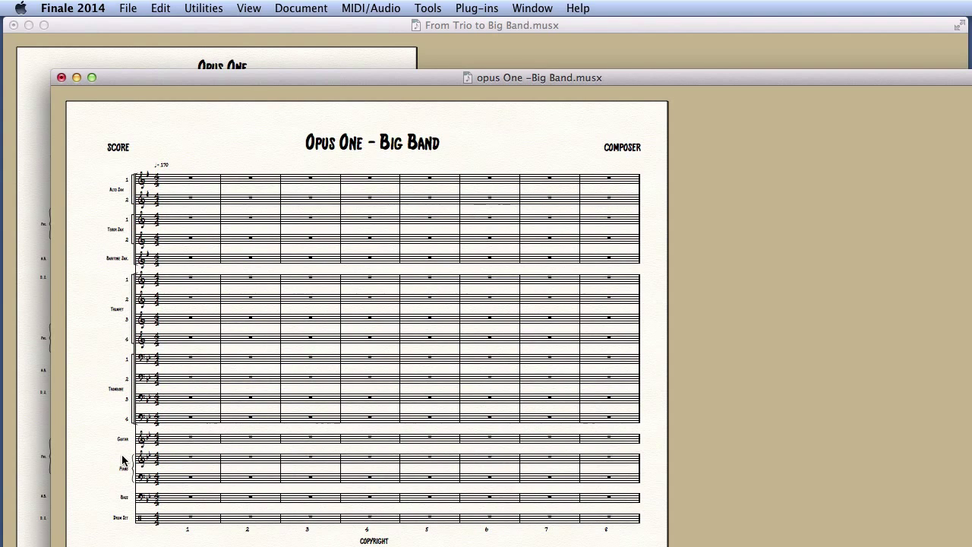
{"action": "left_click", "coordinate": [123, 460]}
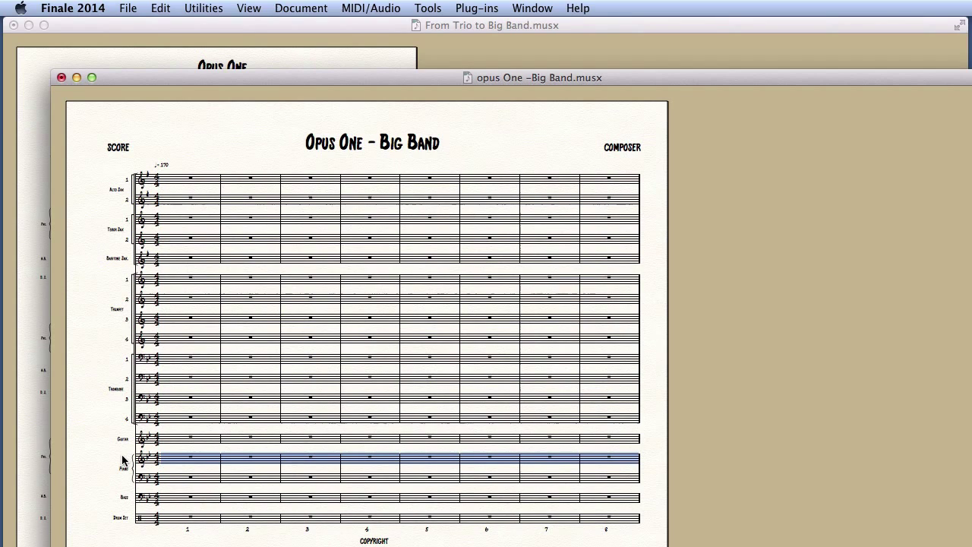
{"action": "left_click", "coordinate": [103, 521], "text": "shift"}
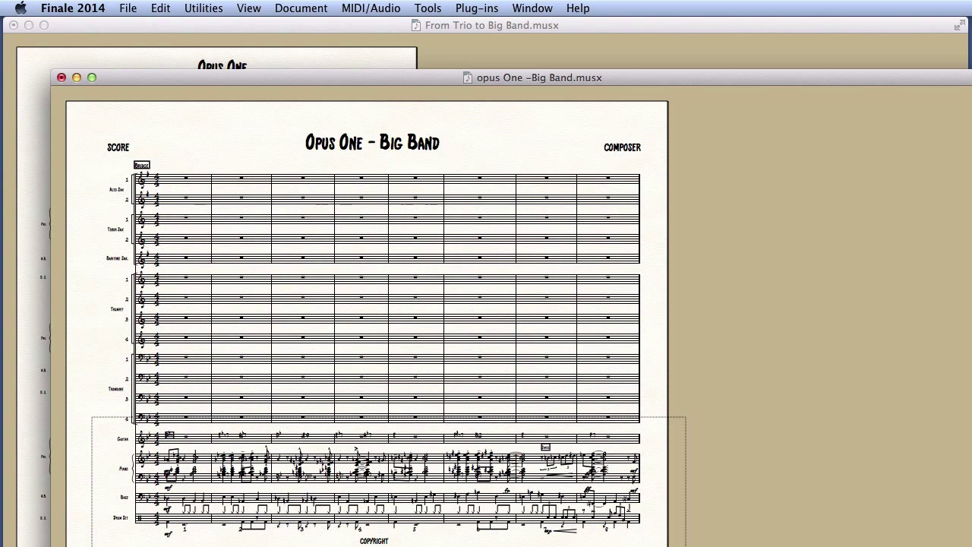
Change the barline at the end of measure 8 to a double barline.
{"action": "key", "text": "super+equal"}
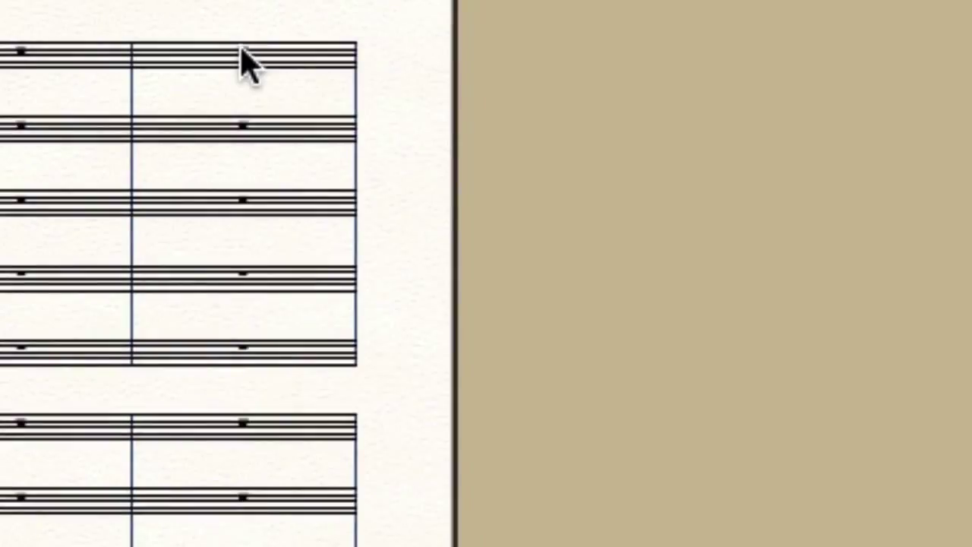
{"action": "right_click", "coordinate": [242, 61]}
{"action": "mouse_move", "coordinate": [360, 191]}
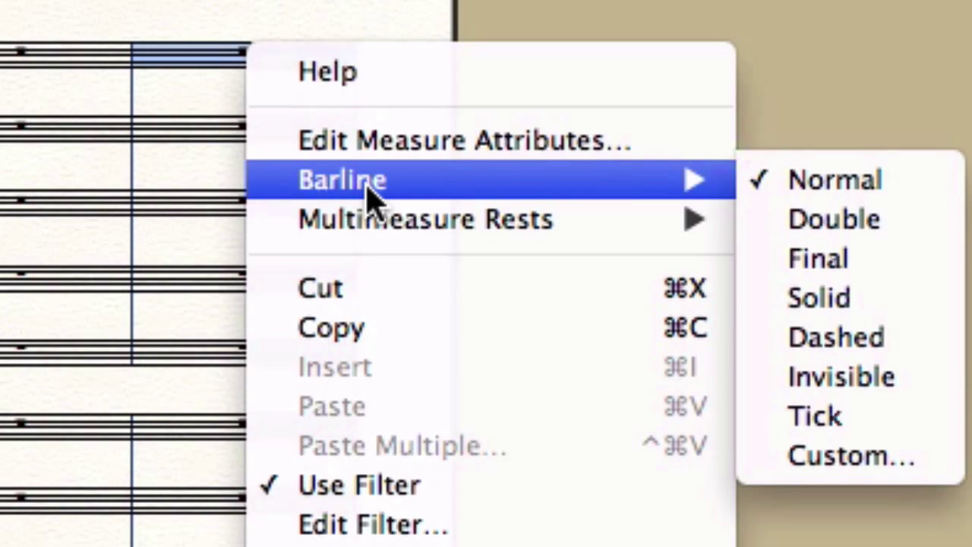
{"action": "left_click", "coordinate": [834, 221]}
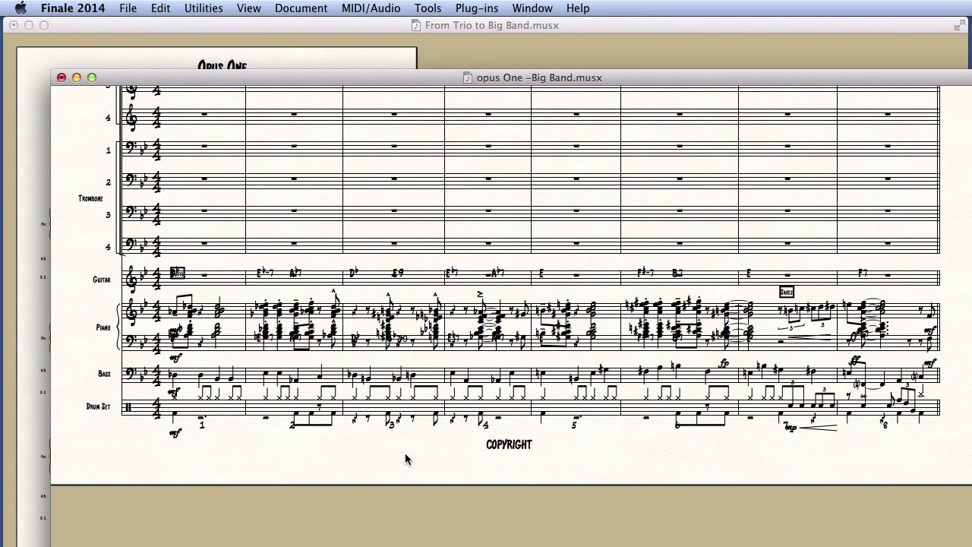
Resize the staff systems of the current score to 76%, from system 1 through the end of the piece.
{"action": "scroll", "coordinate": [405, 452], "scroll_direction": "up", "scroll_amount": 3}
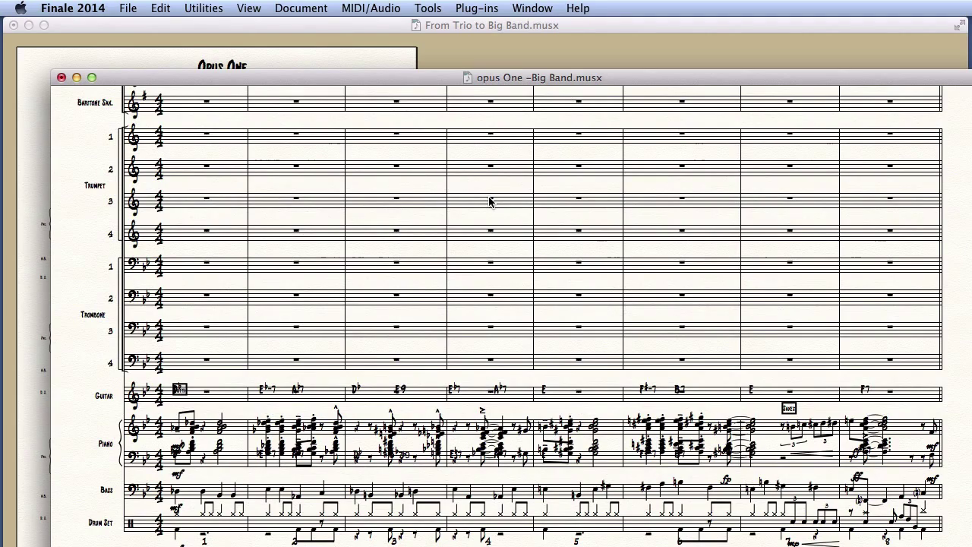
{"action": "left_click", "coordinate": [428, 8]}
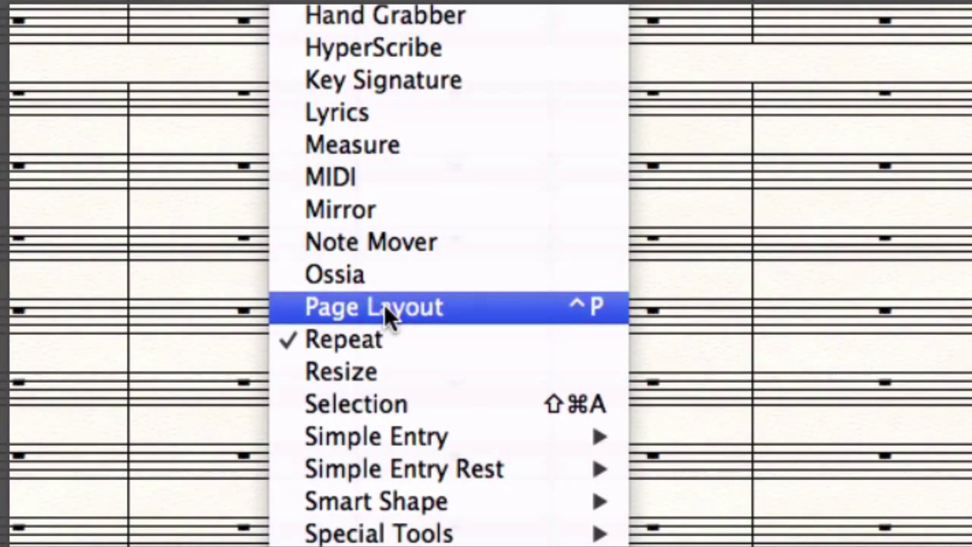
{"action": "left_click", "coordinate": [383, 307]}
{"action": "left_click", "coordinate": [445, 15]}
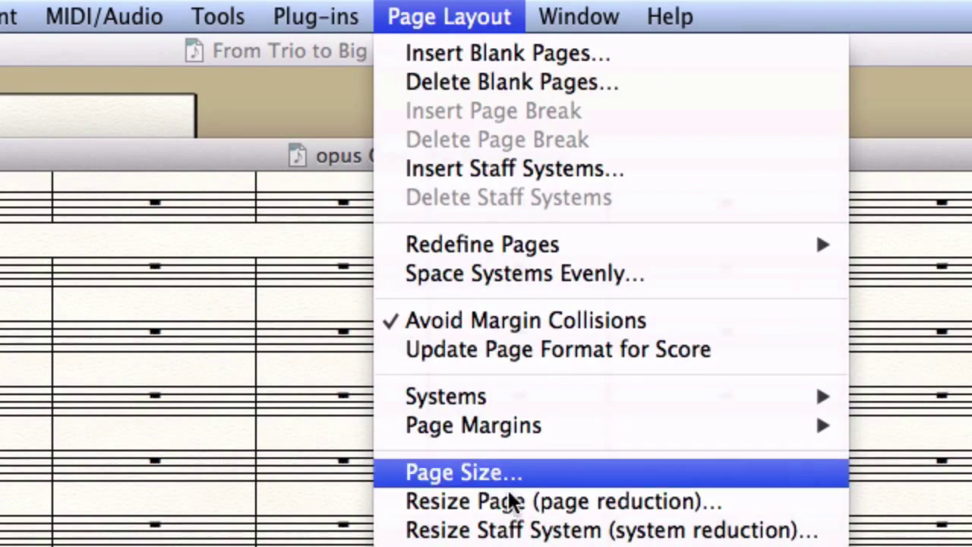
{"action": "left_click", "coordinate": [513, 531]}
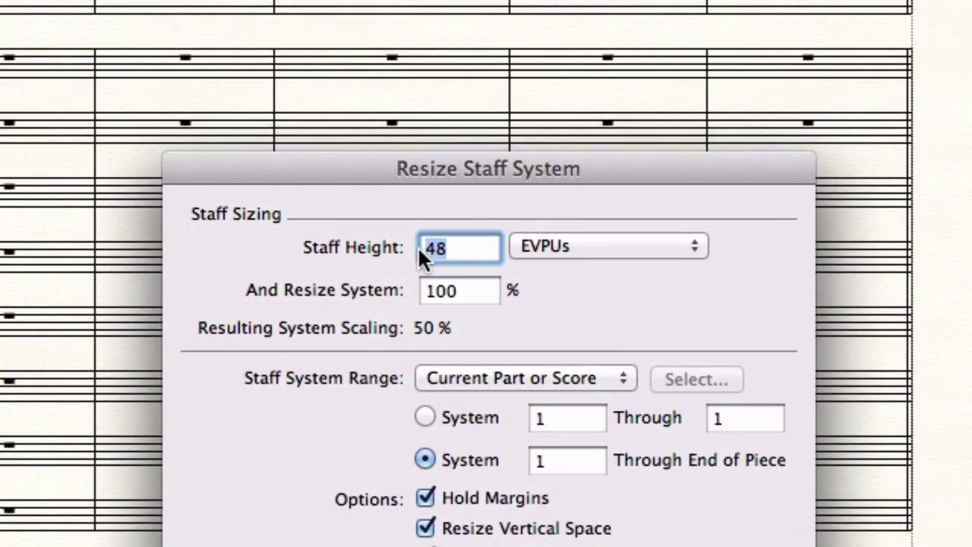
{"action": "key", "text": "Tab"}
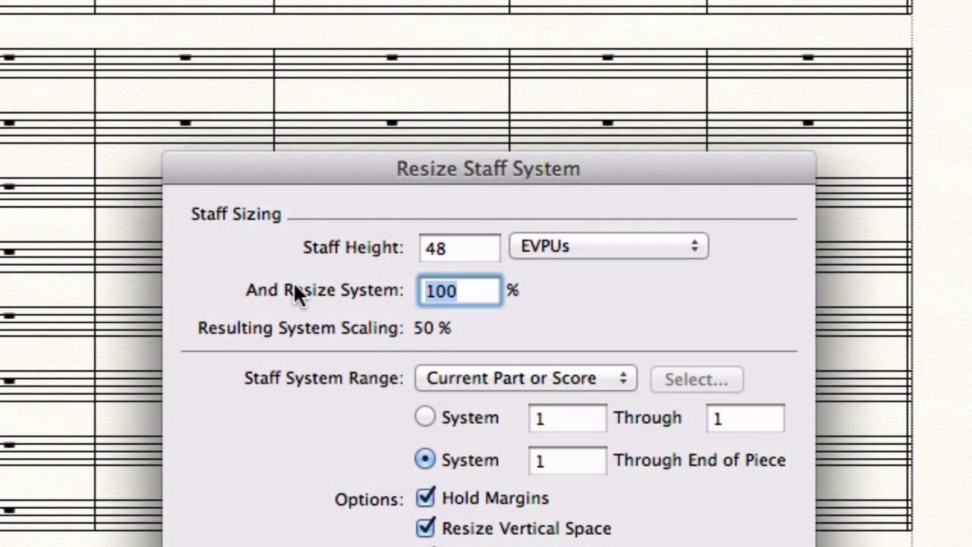
{"action": "type", "text": "7"}
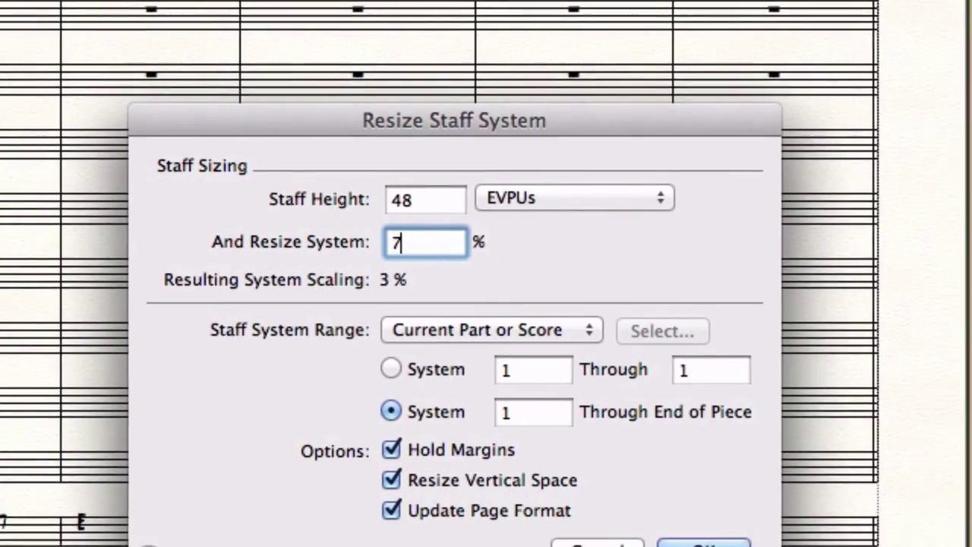
{"action": "type", "text": "6"}
{"action": "left_click", "coordinate": [664, 511]}
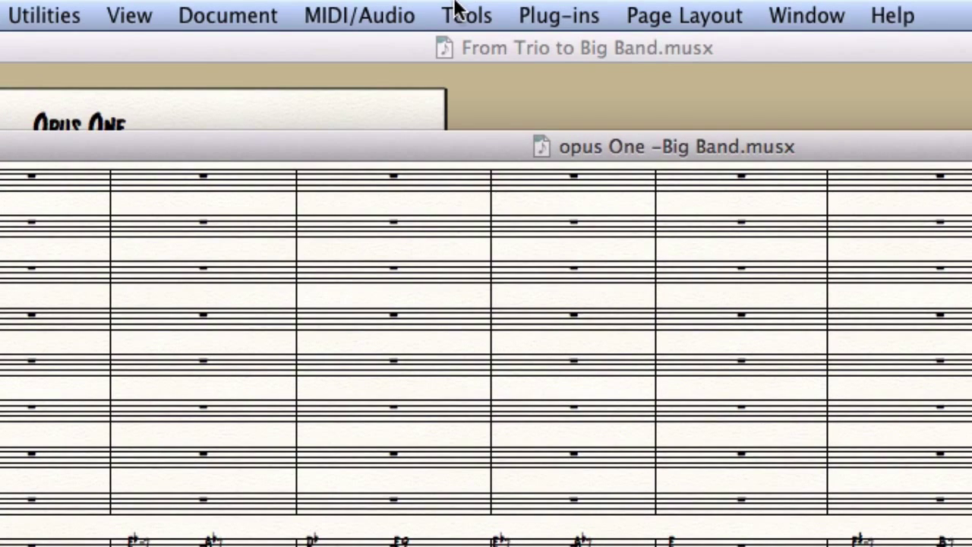
Hide the staff style markings with the Staff tool and update the score layout.
{"action": "left_click", "coordinate": [458, 9]}
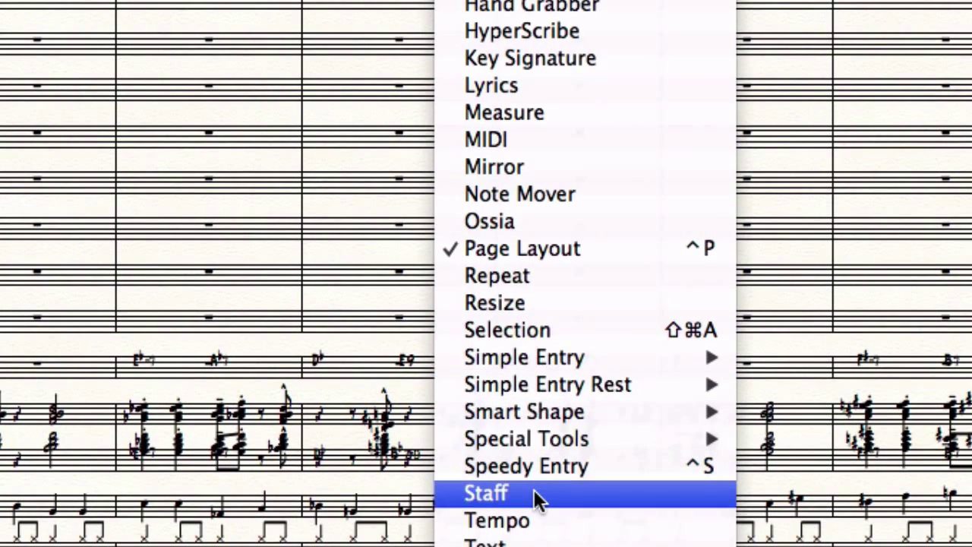
{"action": "left_click", "coordinate": [534, 492]}
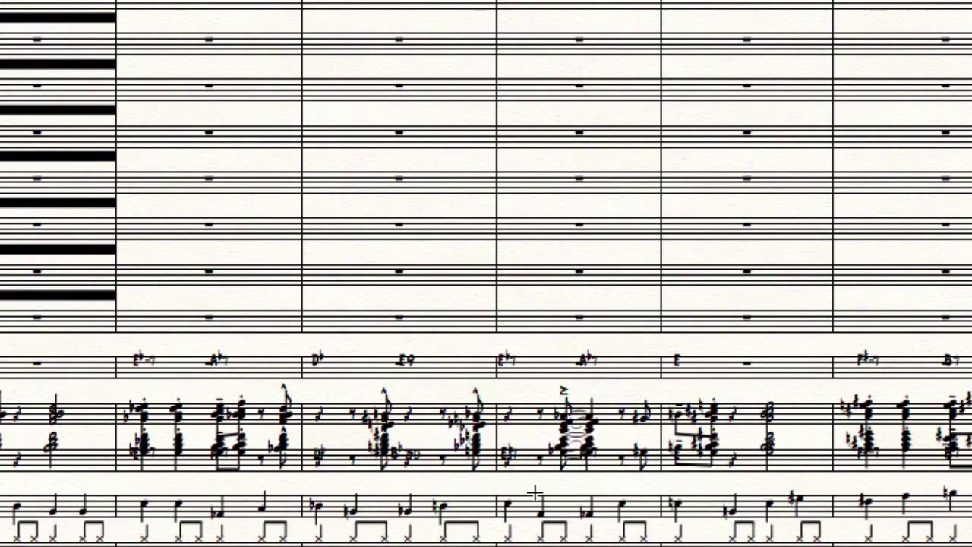
{"action": "scroll", "coordinate": [319, 169], "scroll_direction": "up", "scroll_amount": 5}
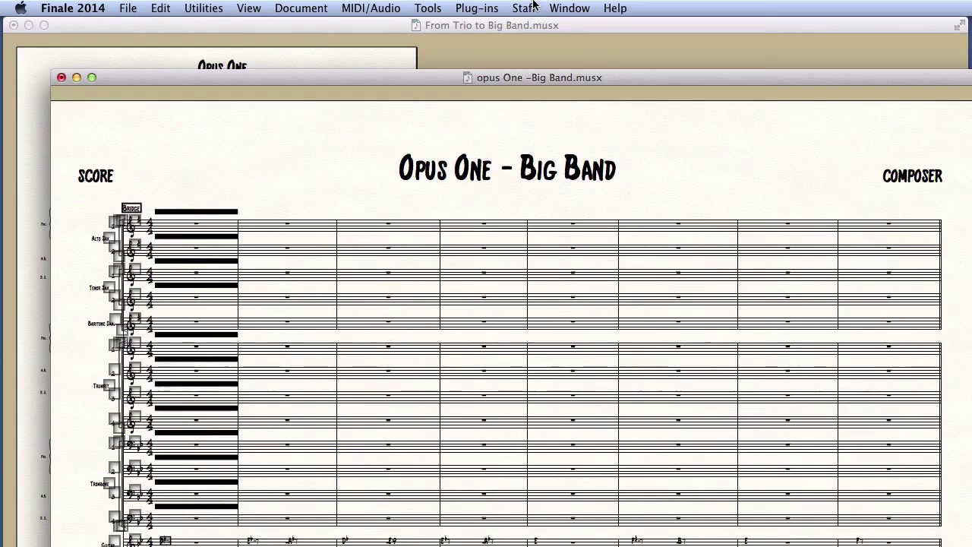
{"action": "left_click", "coordinate": [531, 9]}
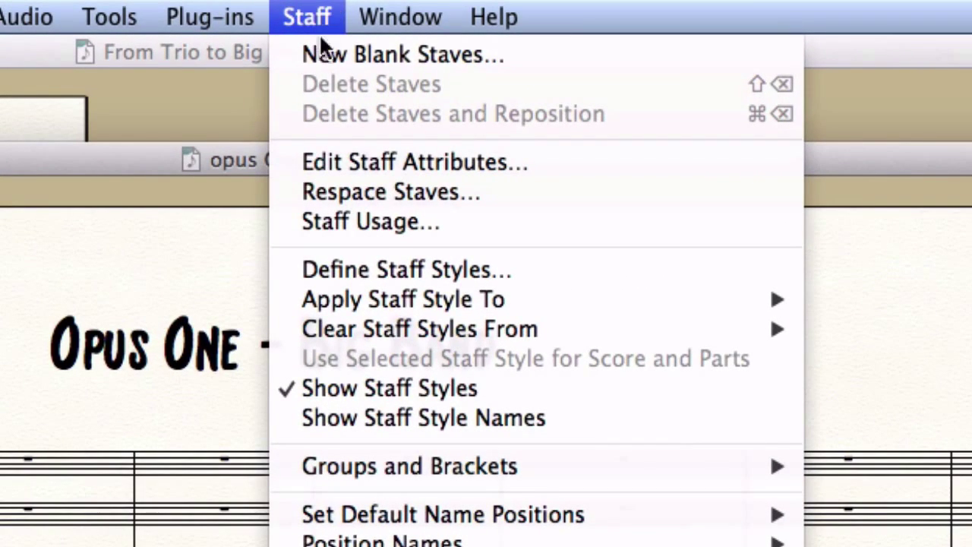
{"action": "left_click", "coordinate": [333, 384]}
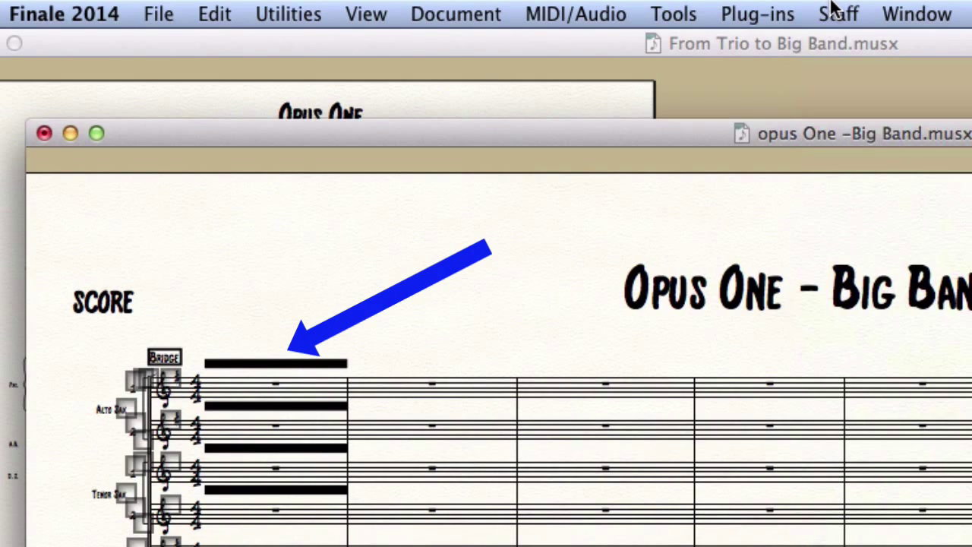
{"action": "key", "text": "super+u"}
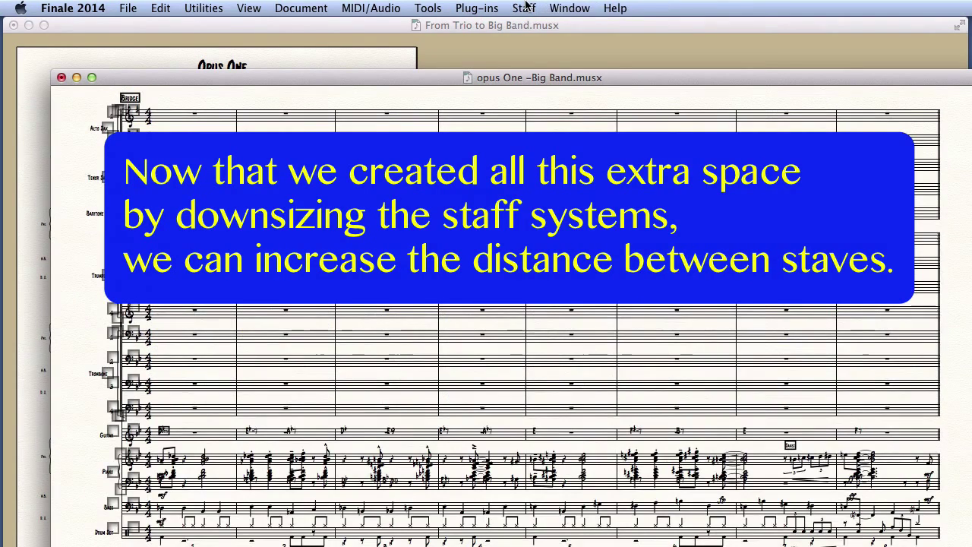
Respace the staves in the current score by scaling the space above each staff to 125%.
{"action": "left_click", "coordinate": [524, 8]}
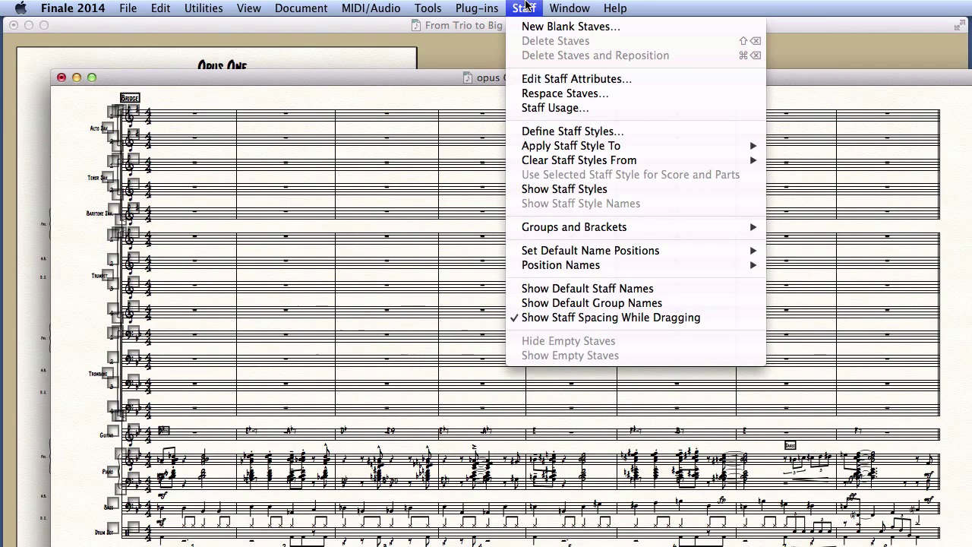
{"action": "left_click", "coordinate": [537, 94]}
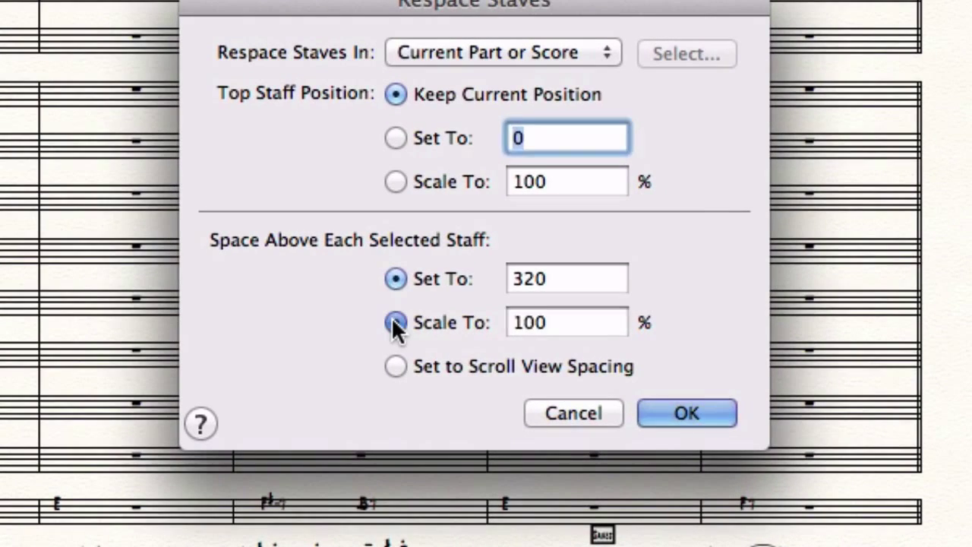
{"action": "left_click", "coordinate": [693, 345]}
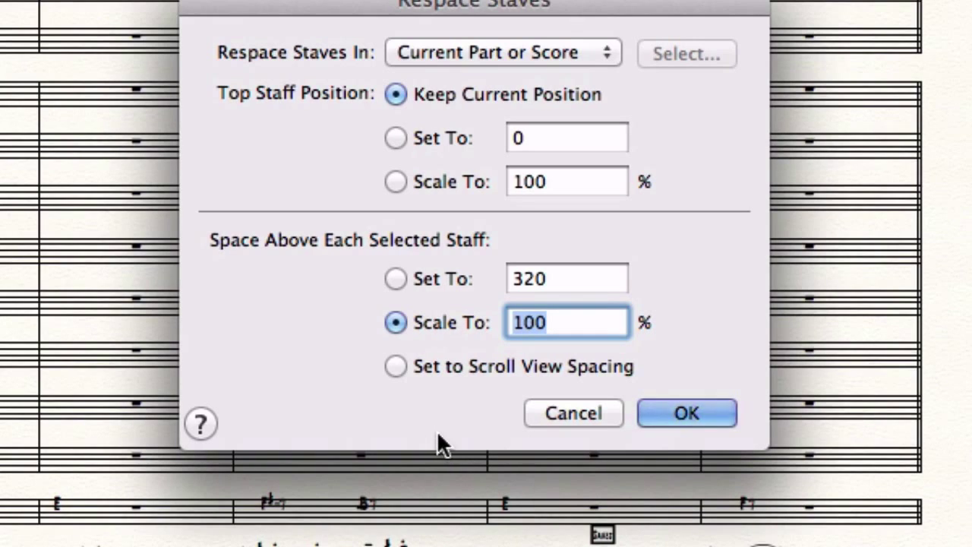
{"action": "type", "text": "12"}
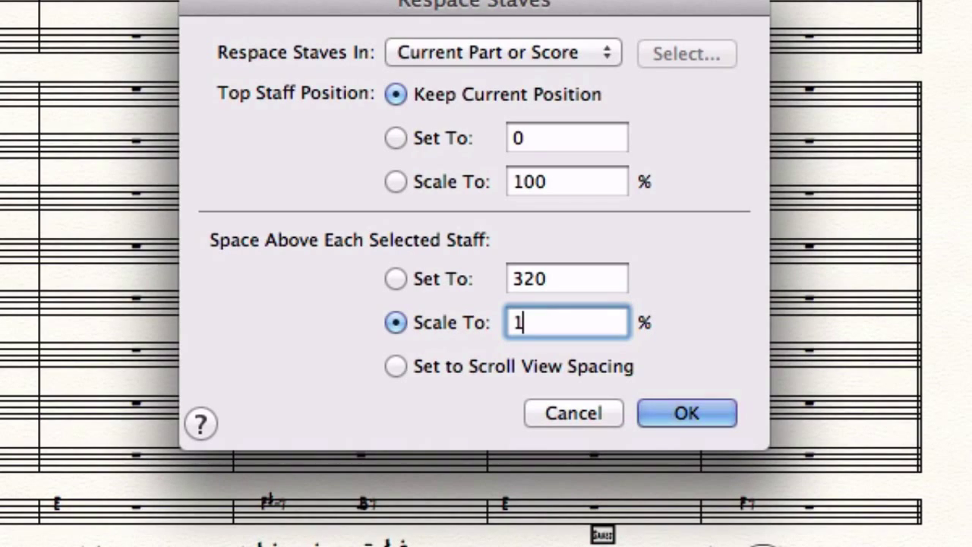
{"action": "type", "text": "5"}
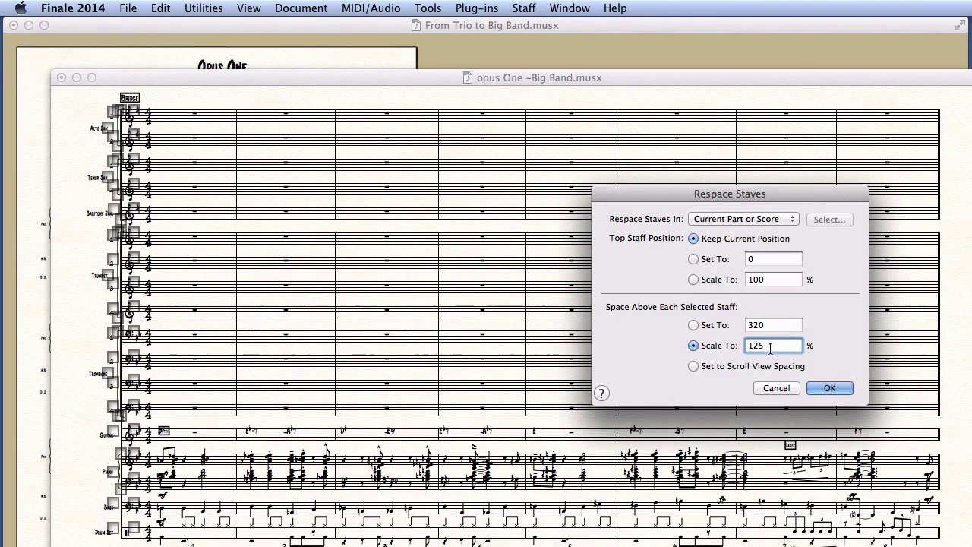
{"action": "left_click", "coordinate": [827, 388]}
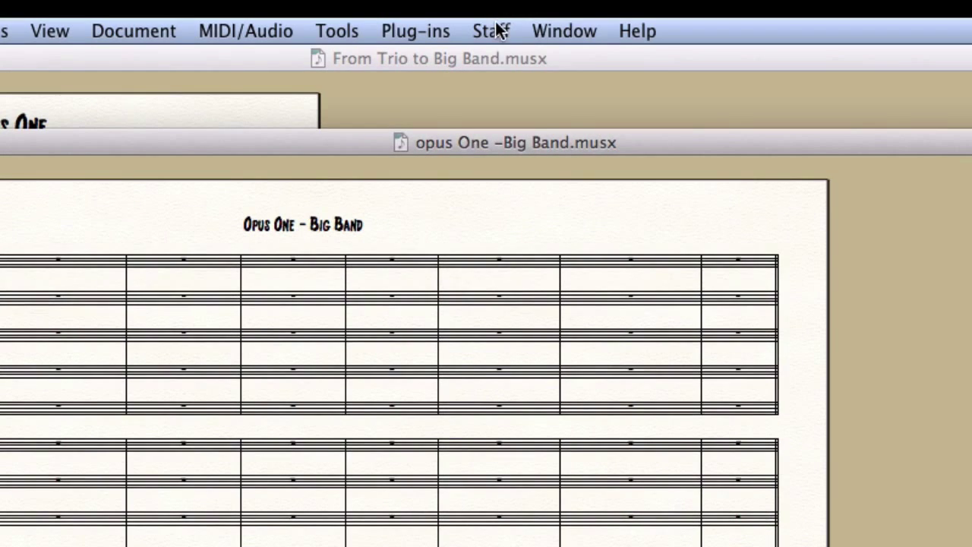
Respace the staves of the current score again, scaling the space above each staff to 110%.
{"action": "left_click", "coordinate": [491, 31]}
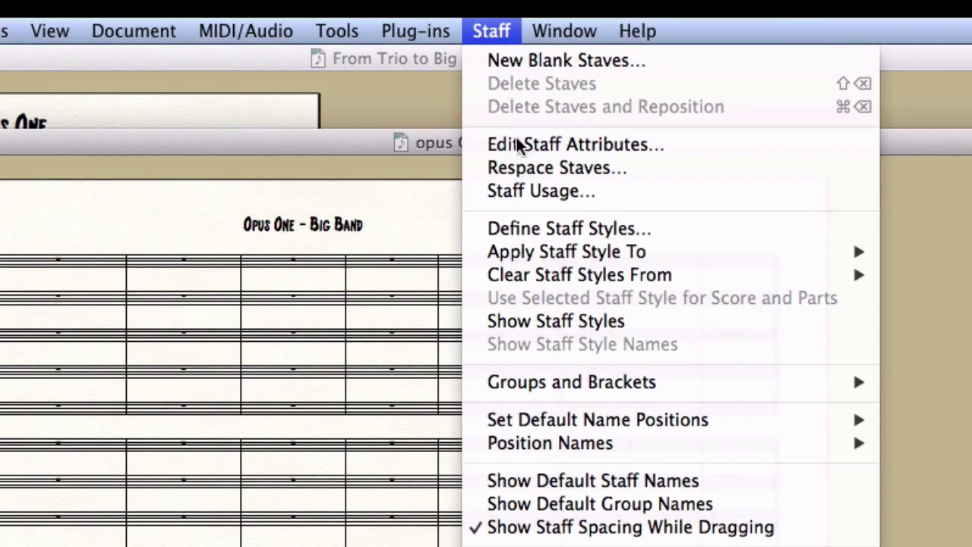
{"action": "left_click", "coordinate": [535, 170]}
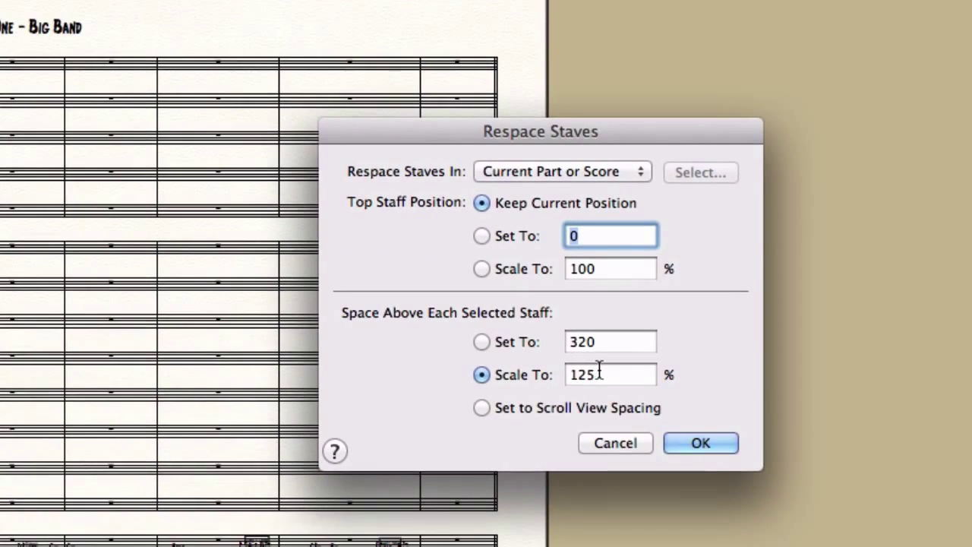
{"action": "left_click_drag", "start_coordinate": [599, 373], "coordinate": [489, 370]}
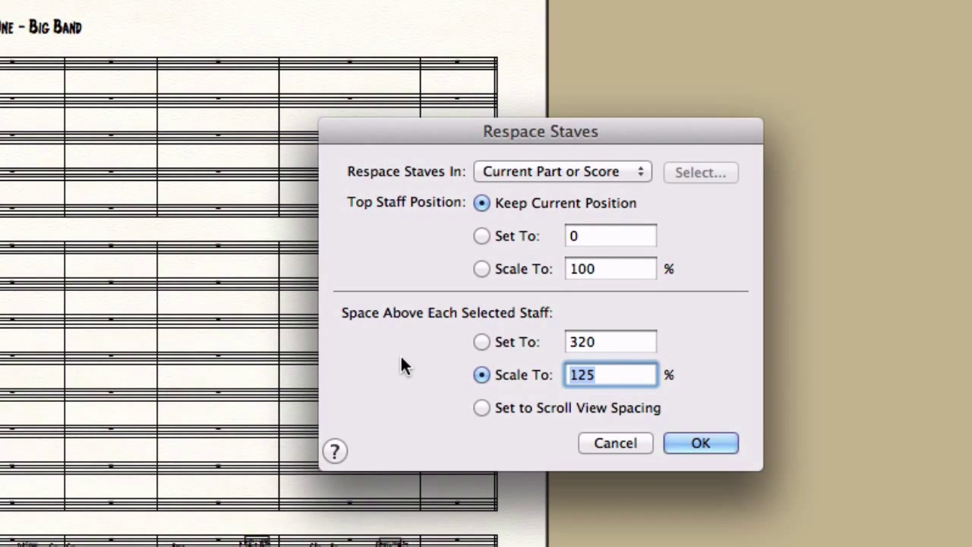
{"action": "type", "text": "110"}
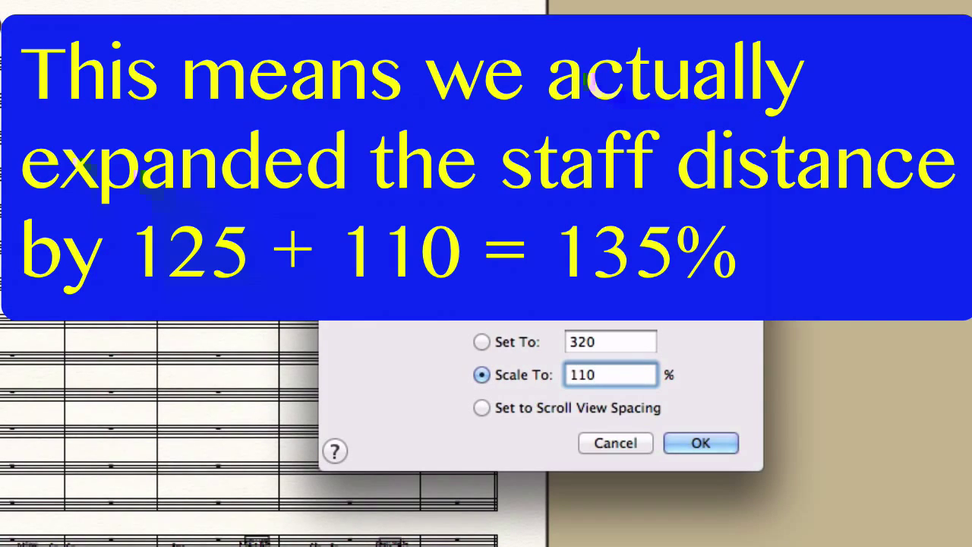
{"action": "left_click", "coordinate": [700, 440]}
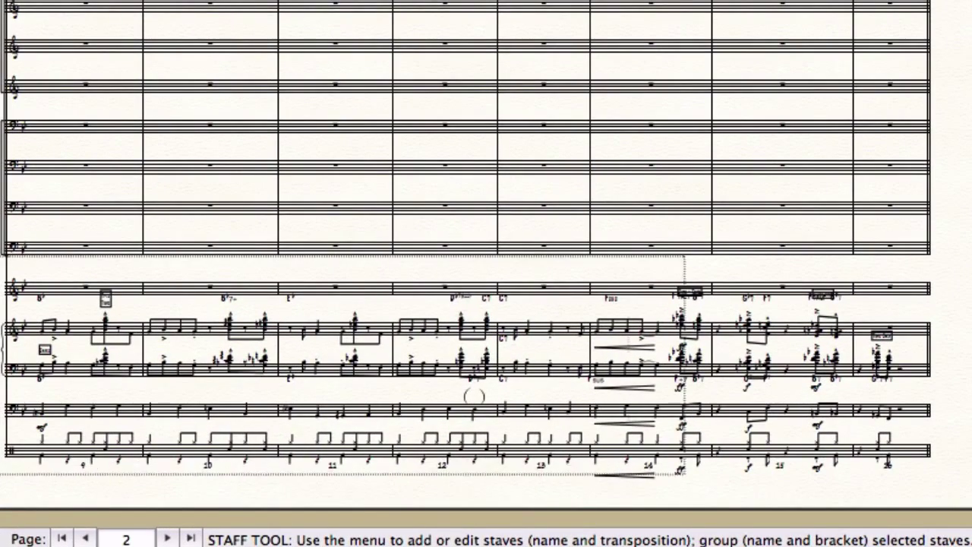
Lower the chord symbol baselines of the piano and bass parts so the symbols sit closer to their staves.
{"action": "key", "text": "super+equal"}
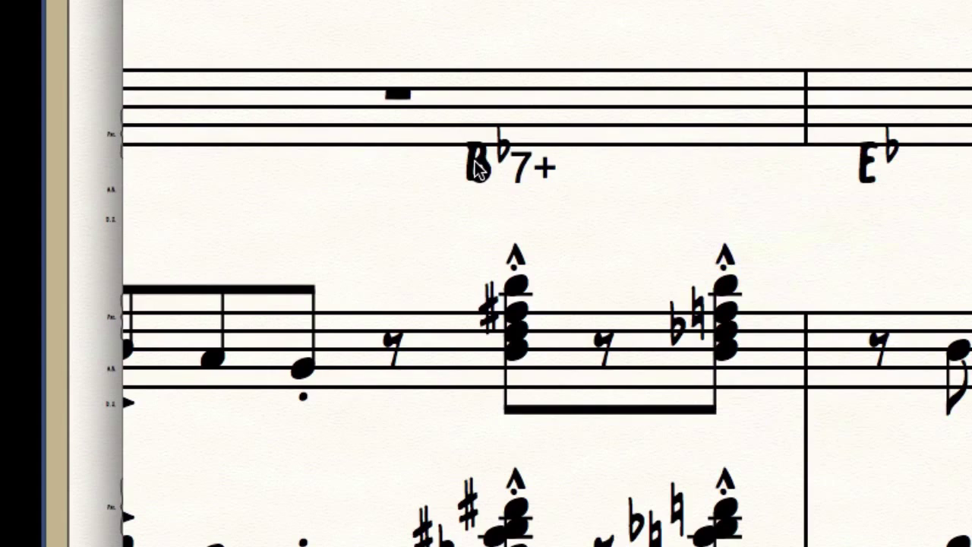
{"action": "left_click", "coordinate": [476, 166]}
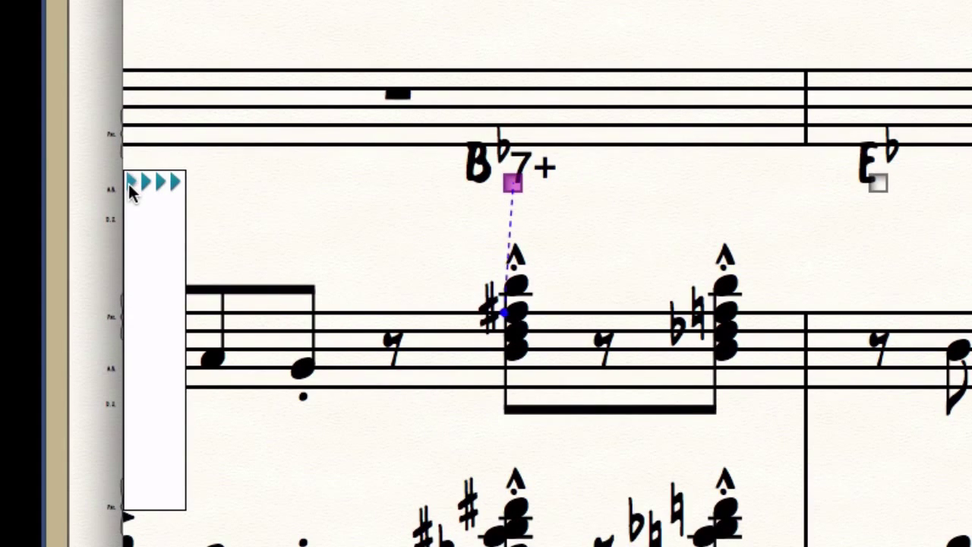
{"action": "left_click_drag", "start_coordinate": [129, 182], "coordinate": [160, 324]}
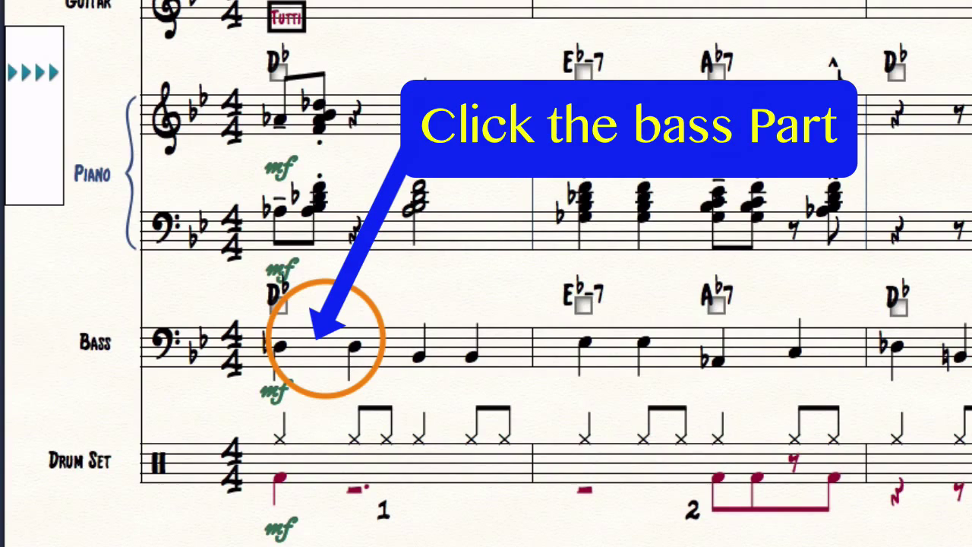
{"action": "left_click", "coordinate": [325, 338]}
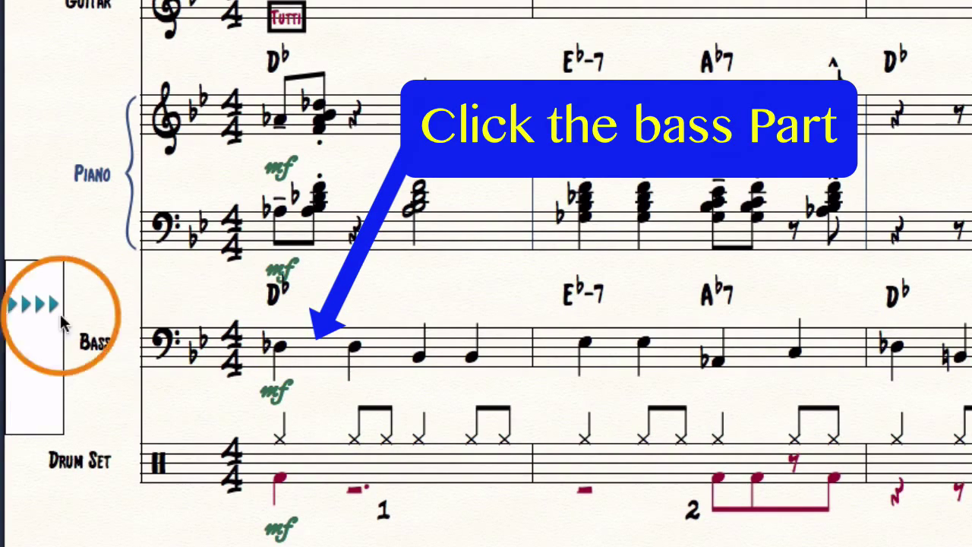
{"action": "left_click_drag", "start_coordinate": [25, 311], "coordinate": [26, 327]}
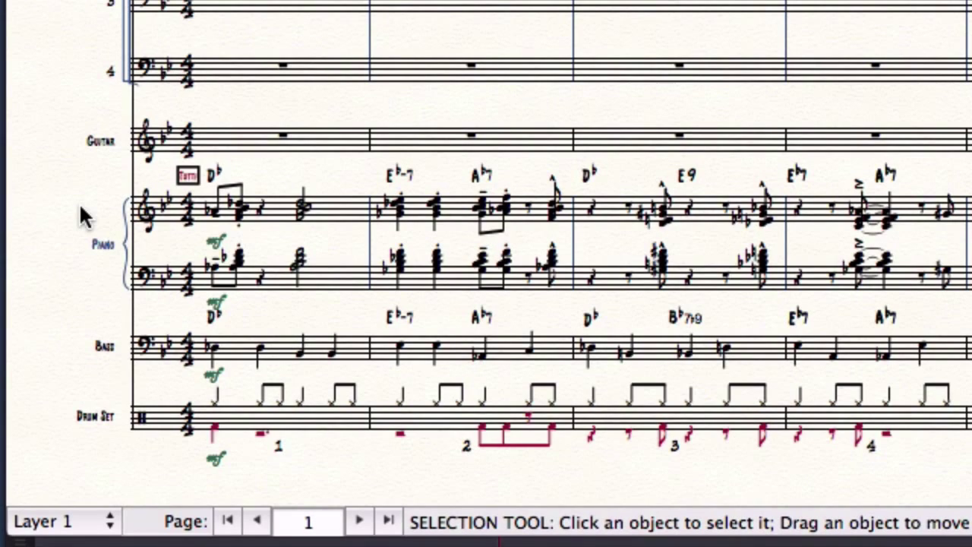
Copy the piano's right-hand staff into Trumpet 1, with Text Blocks and Chords & Fretboards excluded in the edit filter.
{"action": "left_click", "coordinate": [79, 202]}
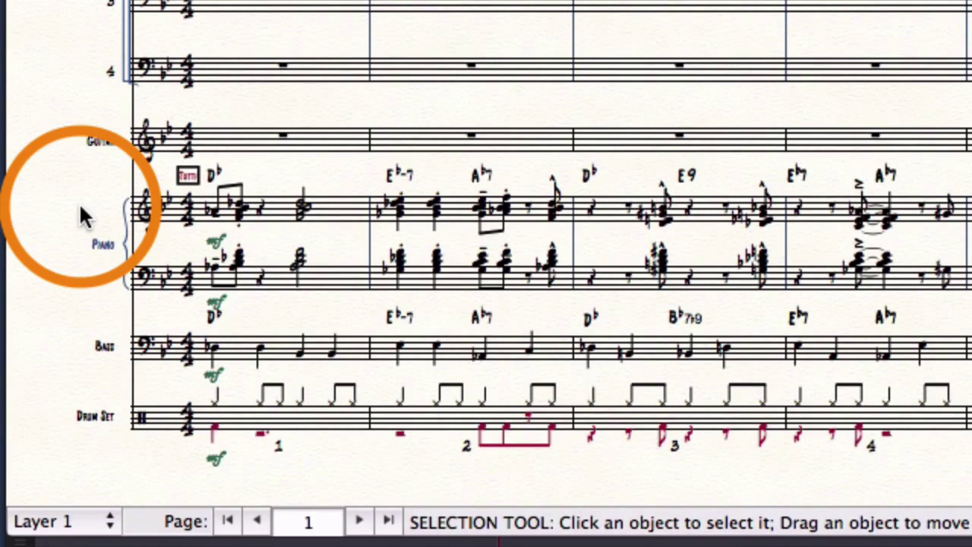
{"action": "left_click", "coordinate": [79, 202]}
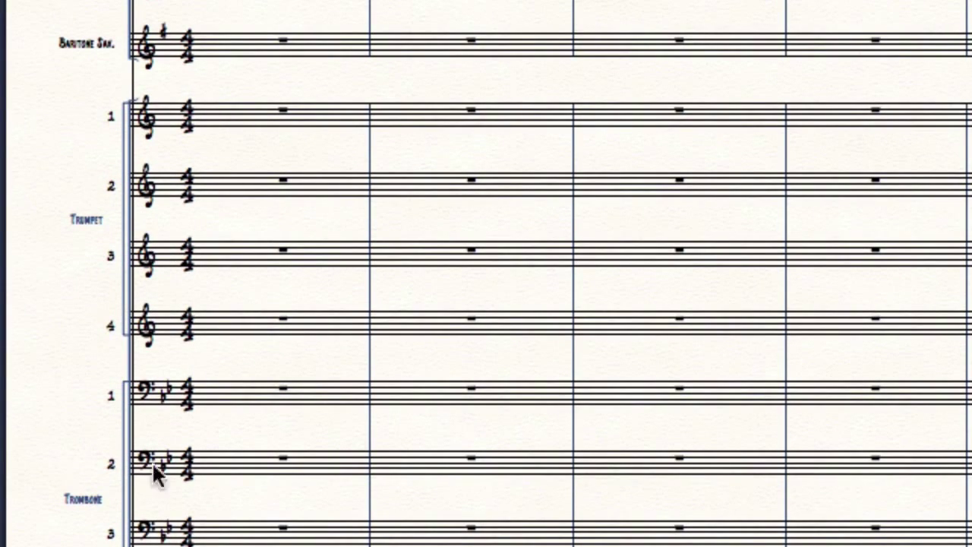
{"action": "left_click", "coordinate": [260, 110]}
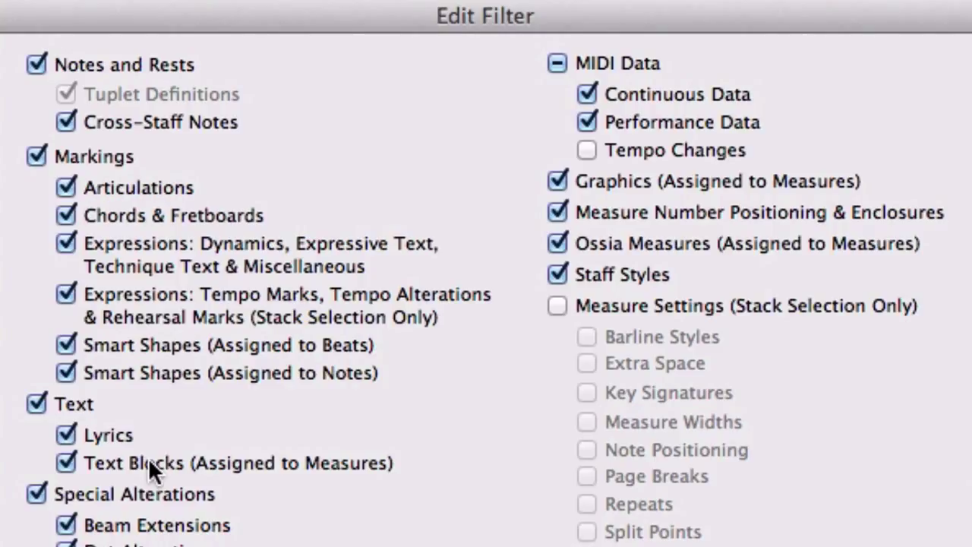
{"action": "left_click", "coordinate": [148, 457]}
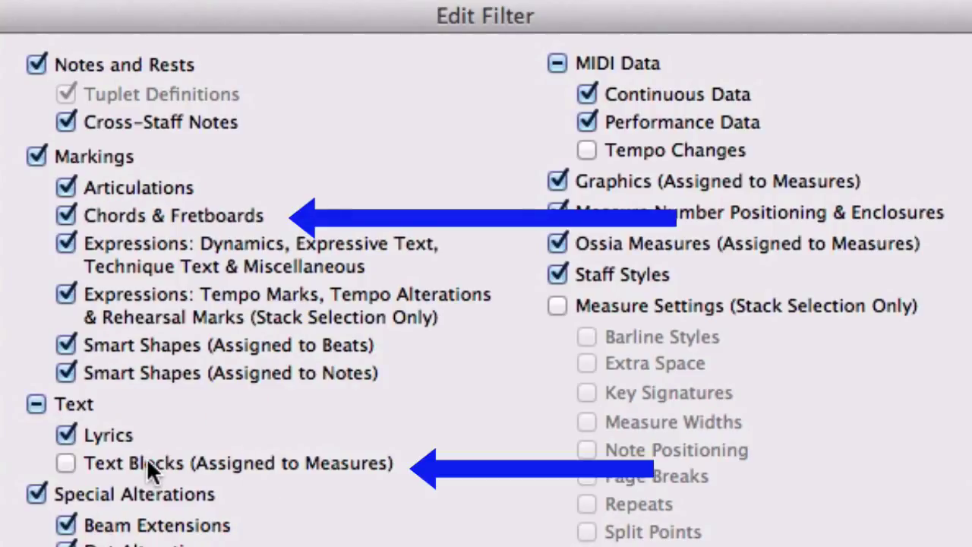
{"action": "left_click", "coordinate": [67, 214]}
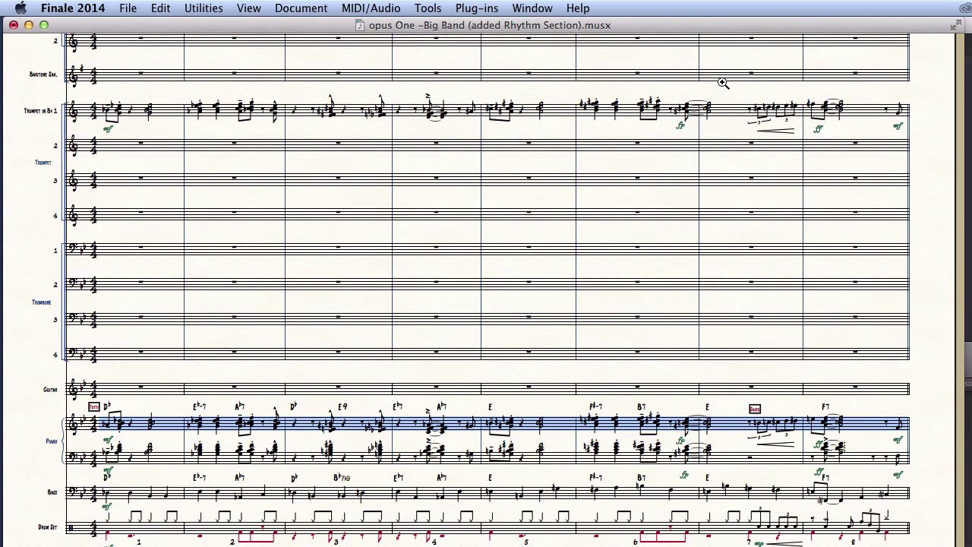
Reposition the ff, crescendo hairpin, mf and fp markings beneath the Trumpet 1 staff in measures 6 to 8.
{"action": "left_click_drag", "start_coordinate": [723, 83], "coordinate": [922, 195]}
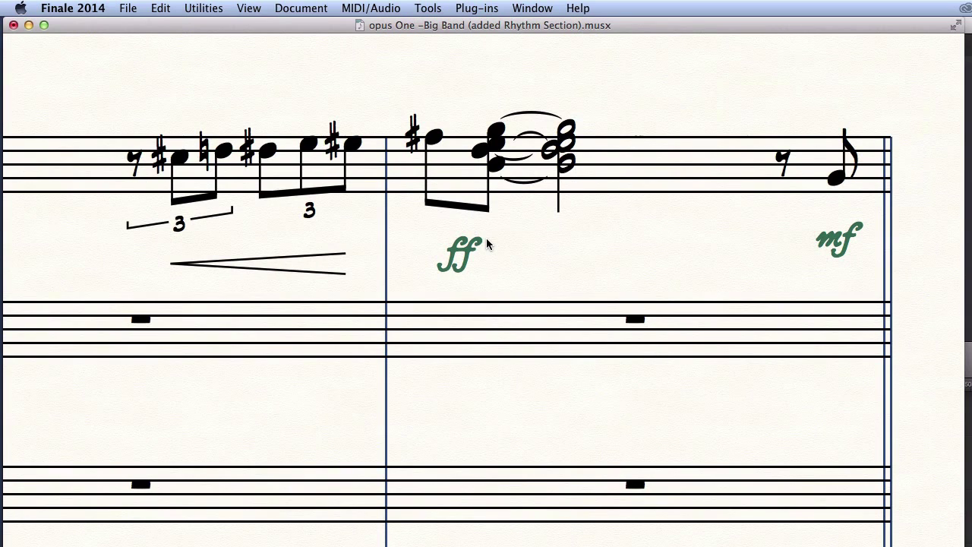
{"action": "left_click_drag", "start_coordinate": [460, 259], "coordinate": [482, 243]}
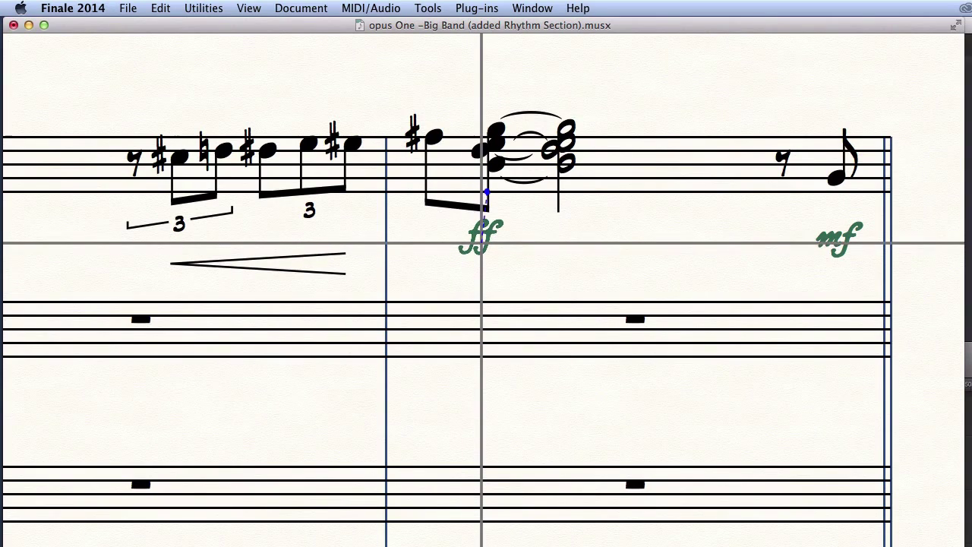
{"action": "left_click_drag", "start_coordinate": [282, 263], "coordinate": [280, 238]}
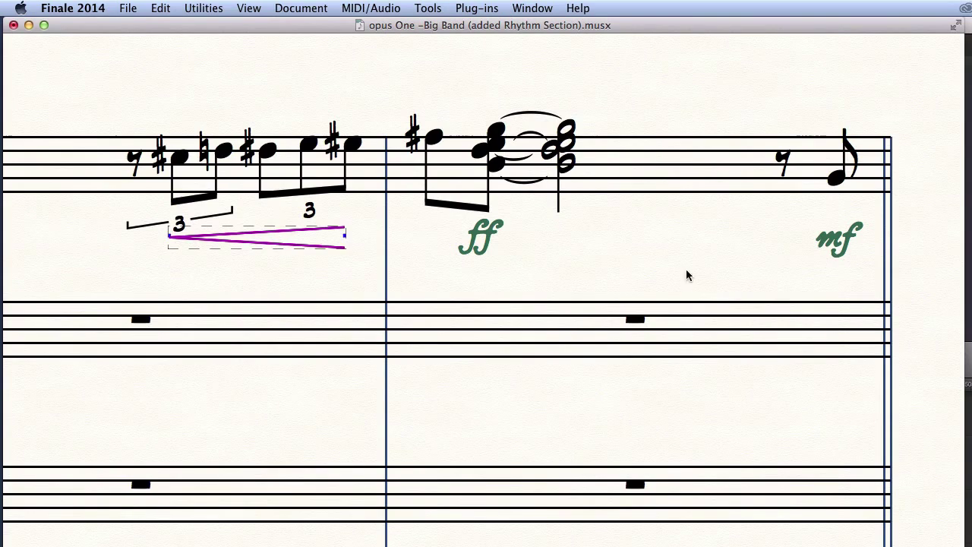
{"action": "left_click", "coordinate": [837, 247]}
{"action": "left_click_drag", "start_coordinate": [836, 246], "coordinate": [834, 231]}
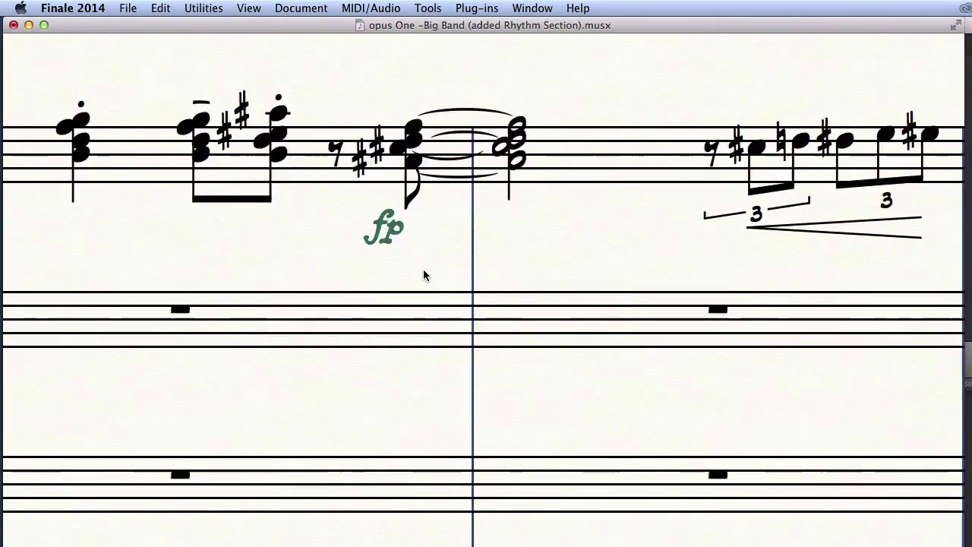
{"action": "scroll", "coordinate": [423, 276], "scroll_direction": "left", "scroll_amount": 5}
{"action": "left_click_drag", "start_coordinate": [563, 227], "coordinate": [590, 236]}
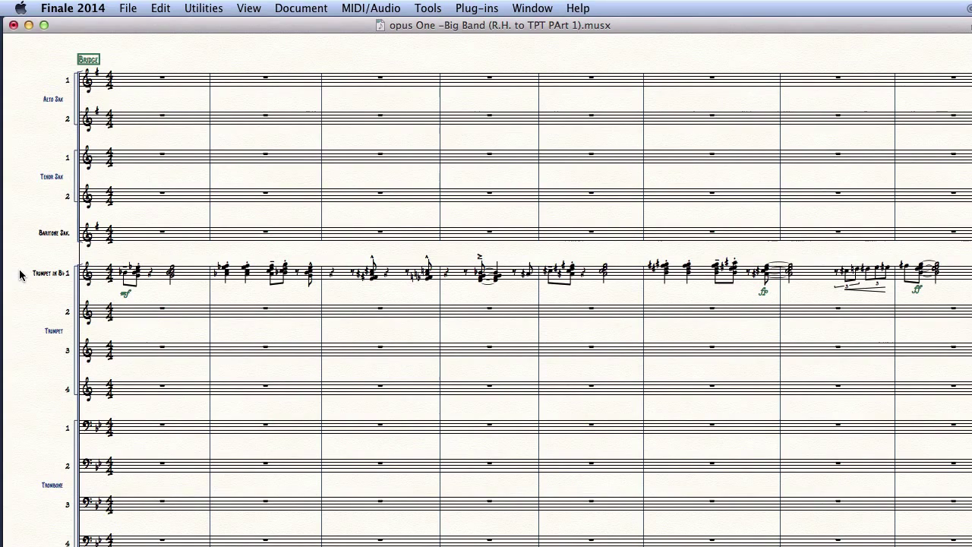
Explode the Trumpet 1 music into 4 existing staves starting with Trumpet in Bb 1.
{"action": "left_click", "coordinate": [21, 275]}
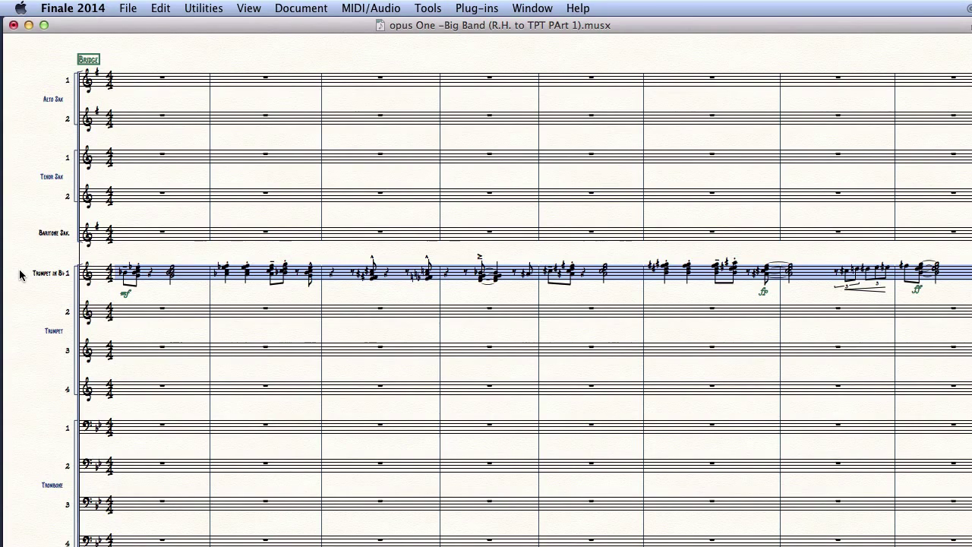
{"action": "key", "text": "2"}
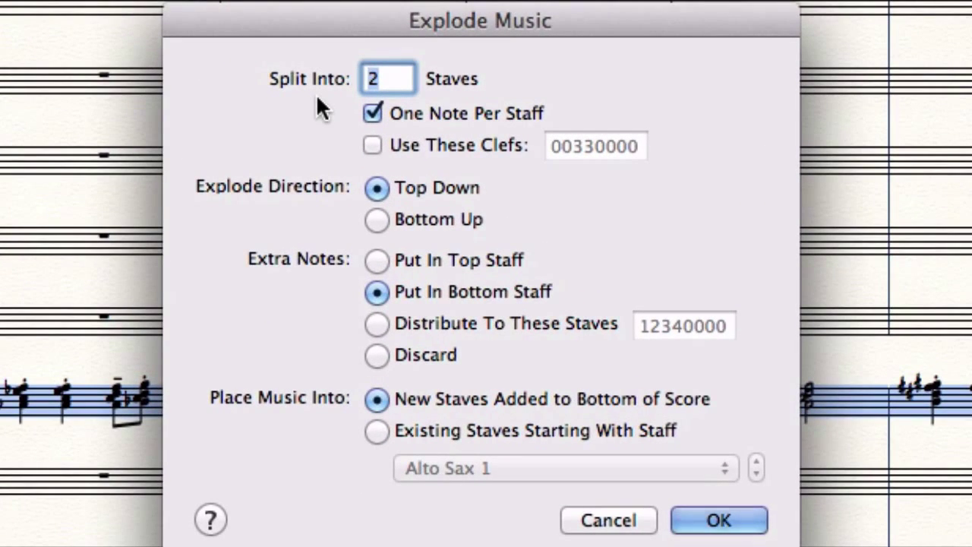
{"action": "type", "text": "4"}
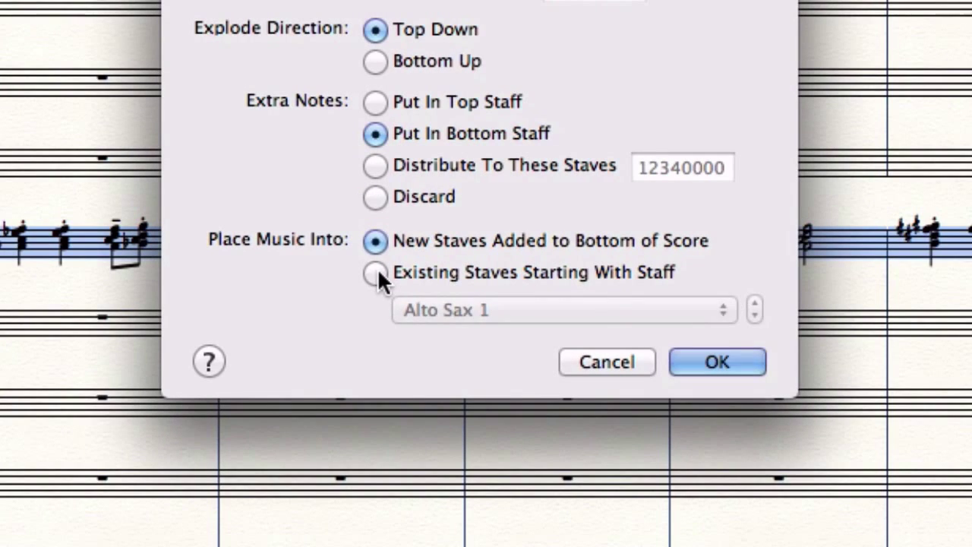
{"action": "left_click", "coordinate": [376, 272]}
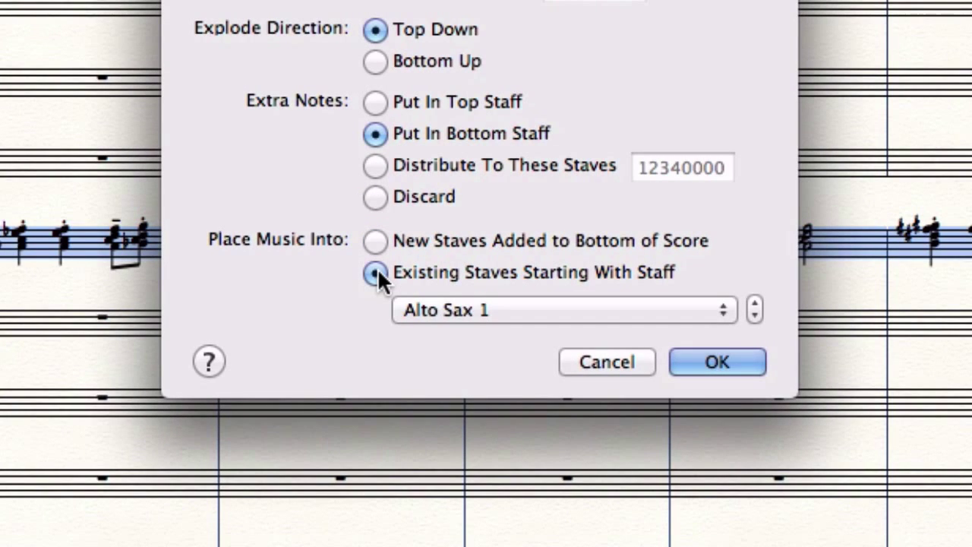
{"action": "left_click", "coordinate": [599, 310]}
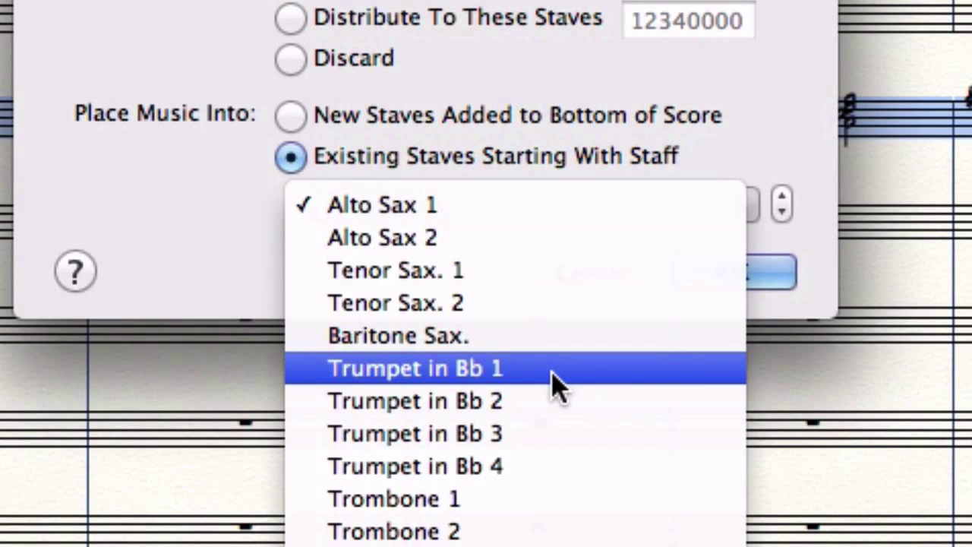
{"action": "left_click", "coordinate": [553, 372]}
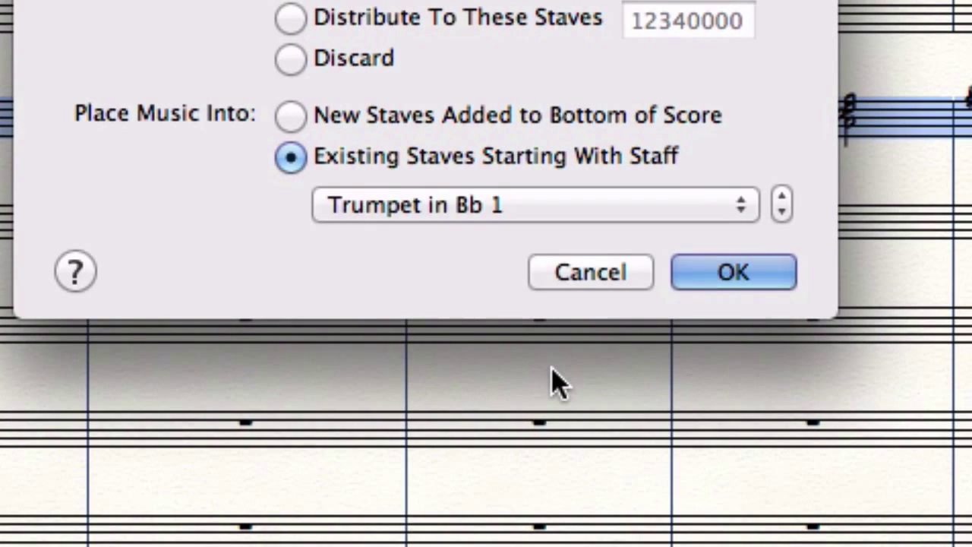
{"action": "left_click", "coordinate": [734, 272]}
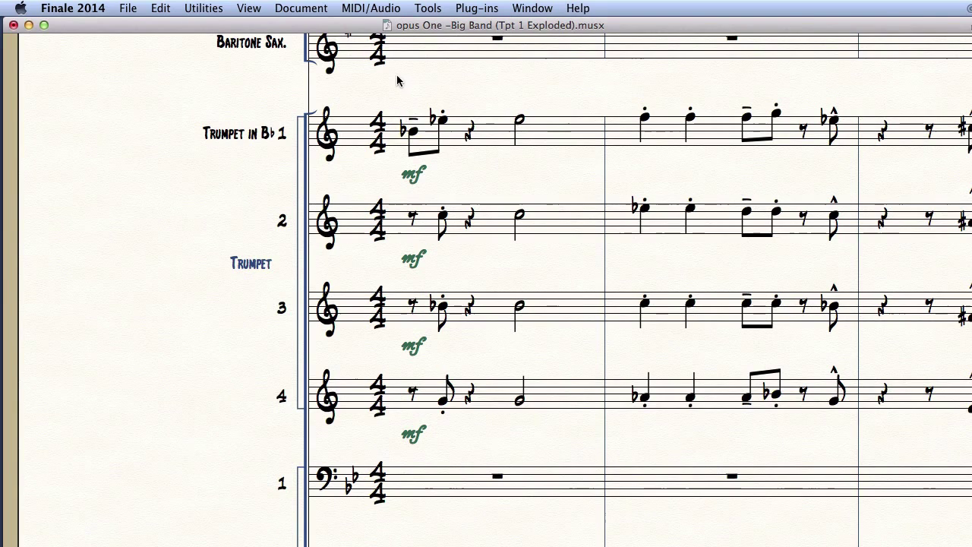
Copy the first eighth note of measure 1 from Trumpet 1 into Trumpets 2, 3 and 4.
{"action": "left_click_drag", "start_coordinate": [392, 94], "coordinate": [427, 177]}
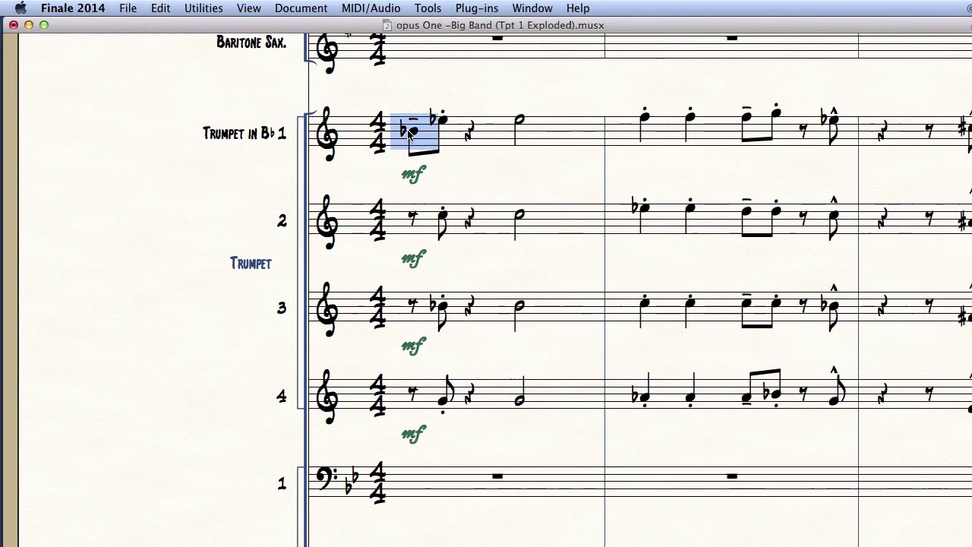
{"action": "left_click_drag", "start_coordinate": [410, 132], "coordinate": [412, 220]}
{"action": "left_click", "coordinate": [408, 308], "text": "alt"}
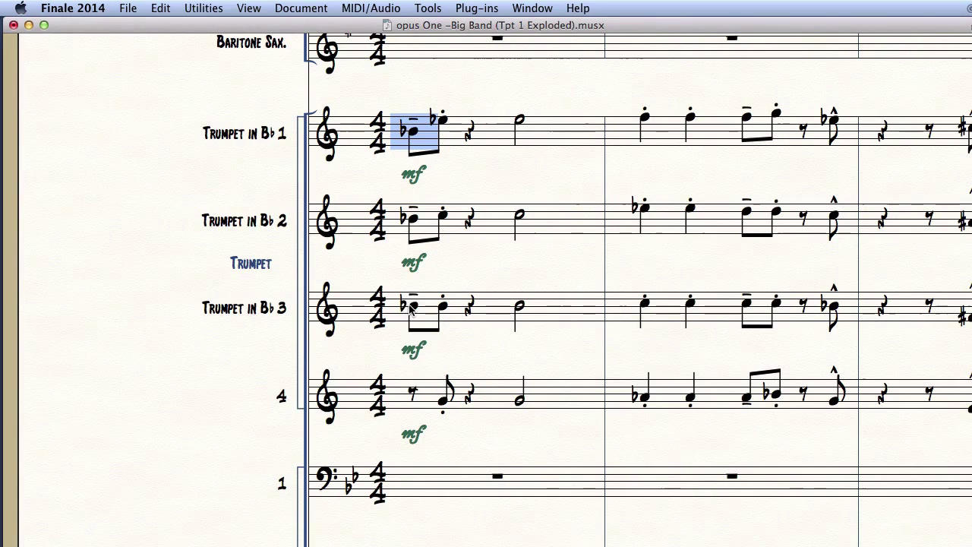
{"action": "left_click", "coordinate": [410, 395], "text": "alt"}
Copy Trumpet 1's unison notes from the end of measure 4 into the start of measure 5 to Trumpets 2, 3 and 4.
{"action": "scroll", "coordinate": [755, 282], "scroll_direction": "right", "scroll_amount": 3}
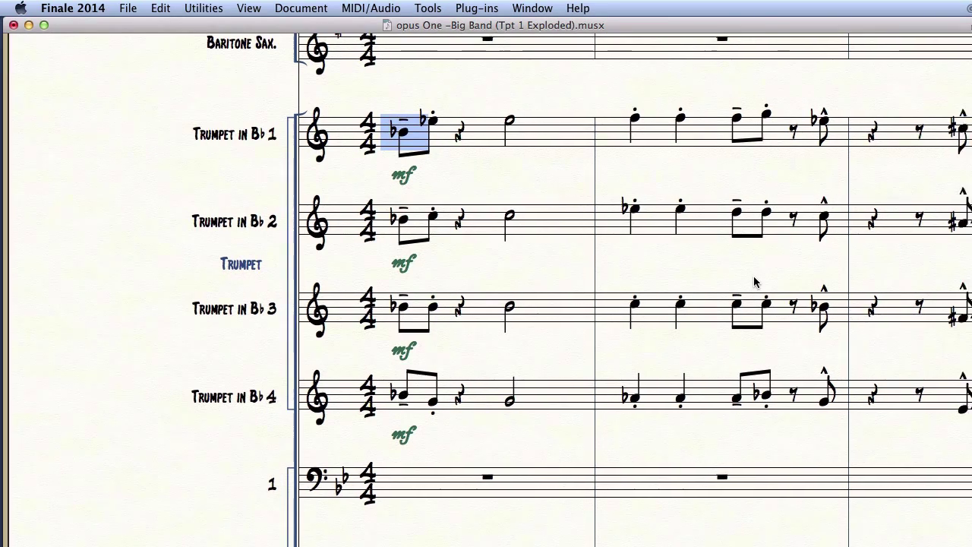
{"action": "scroll", "coordinate": [755, 281], "scroll_direction": "right", "scroll_amount": 10}
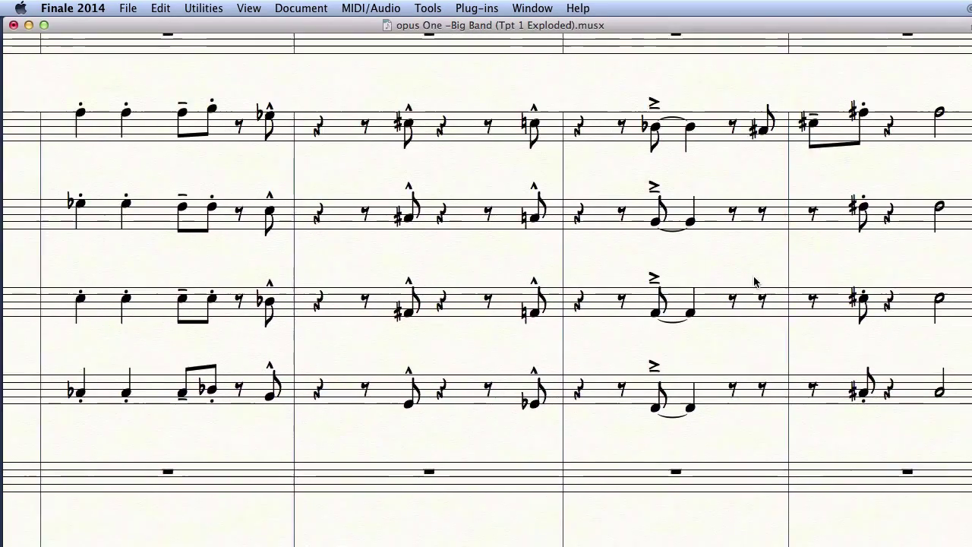
{"action": "left_click_drag", "start_coordinate": [700, 90], "coordinate": [817, 167]}
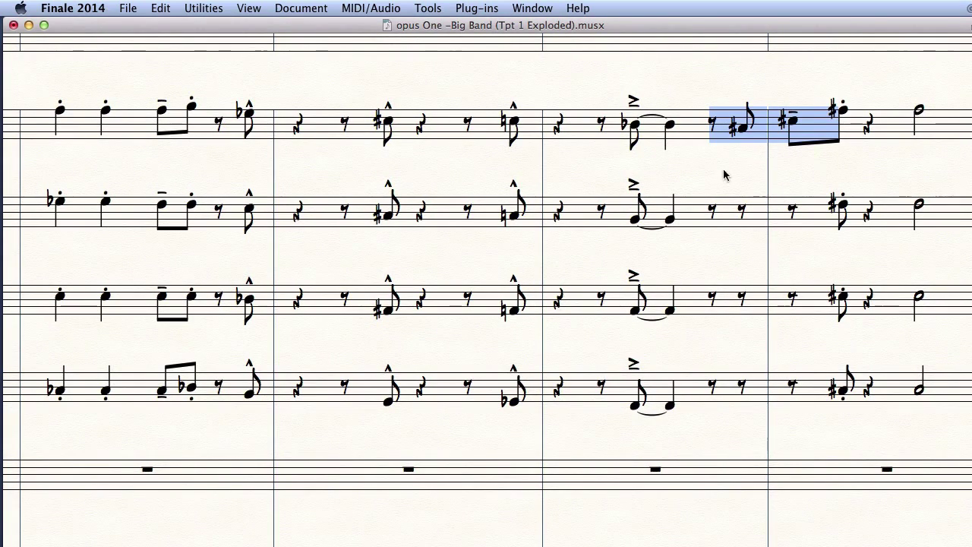
{"action": "left_click", "coordinate": [709, 214], "text": "alt"}
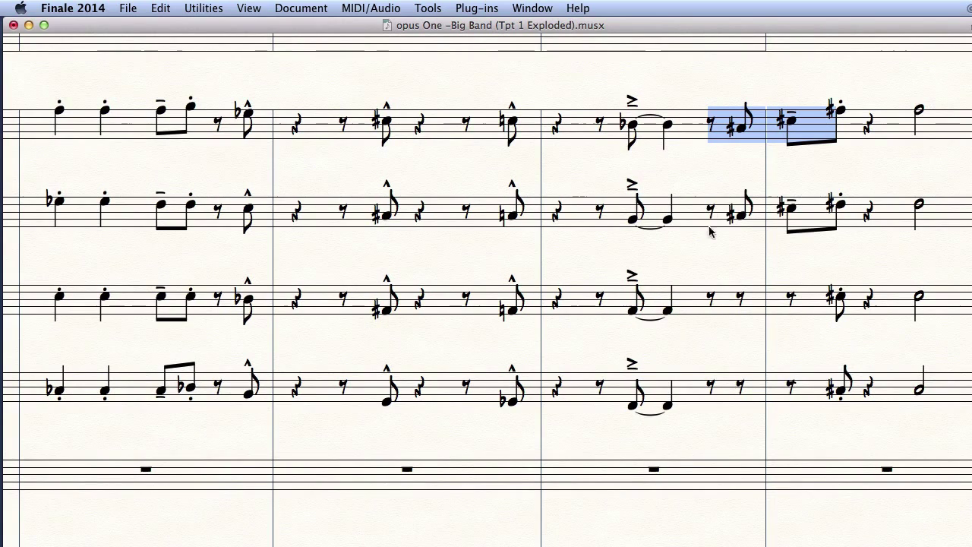
{"action": "left_click", "coordinate": [713, 301], "text": "alt"}
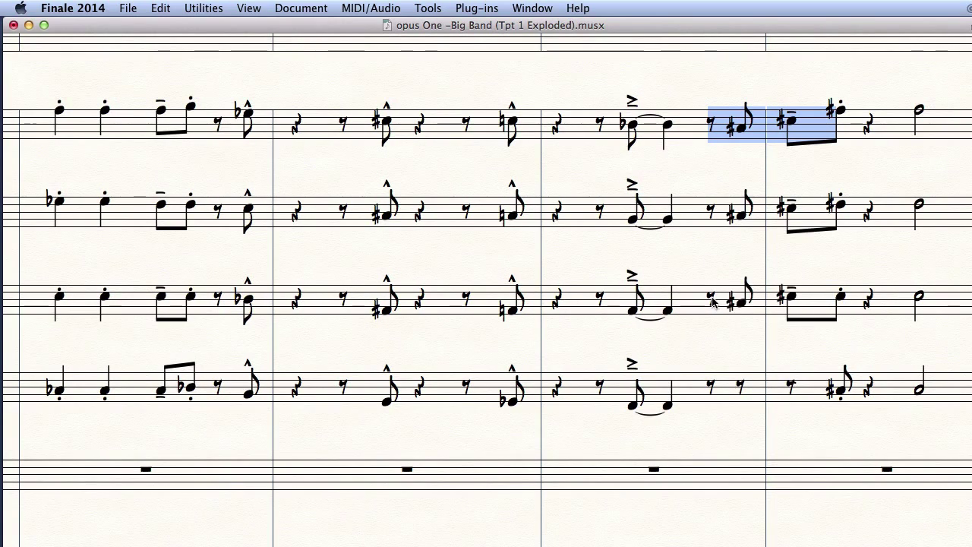
{"action": "left_click", "coordinate": [712, 389], "text": "alt"}
{"action": "scroll", "coordinate": [840, 316], "scroll_direction": "right", "scroll_amount": 10}
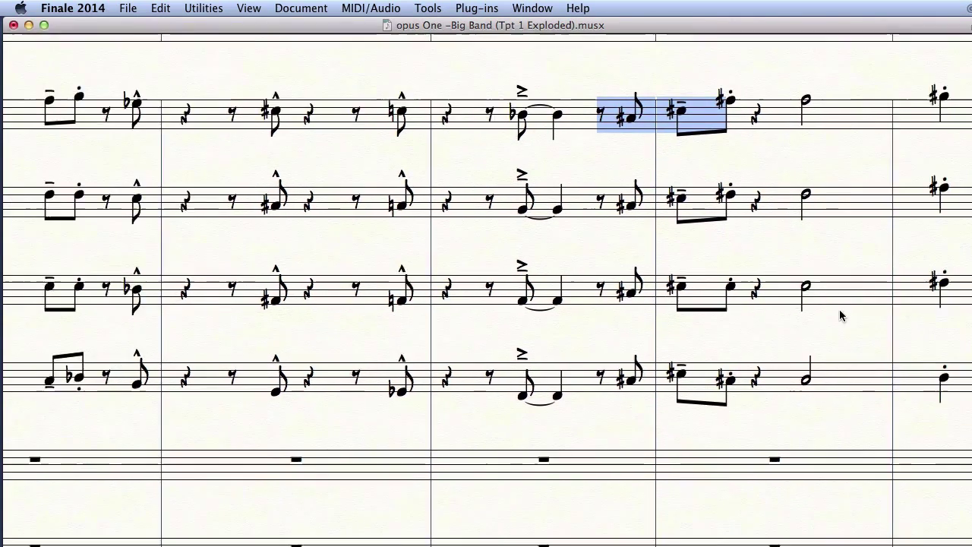
Copy Trumpet 1's triplet run and crescendo from measure 7, through the first eighth note of measure 8, to Trumpets 2, 3 and 4.
{"action": "scroll", "coordinate": [840, 316], "scroll_direction": "right", "scroll_amount": 3}
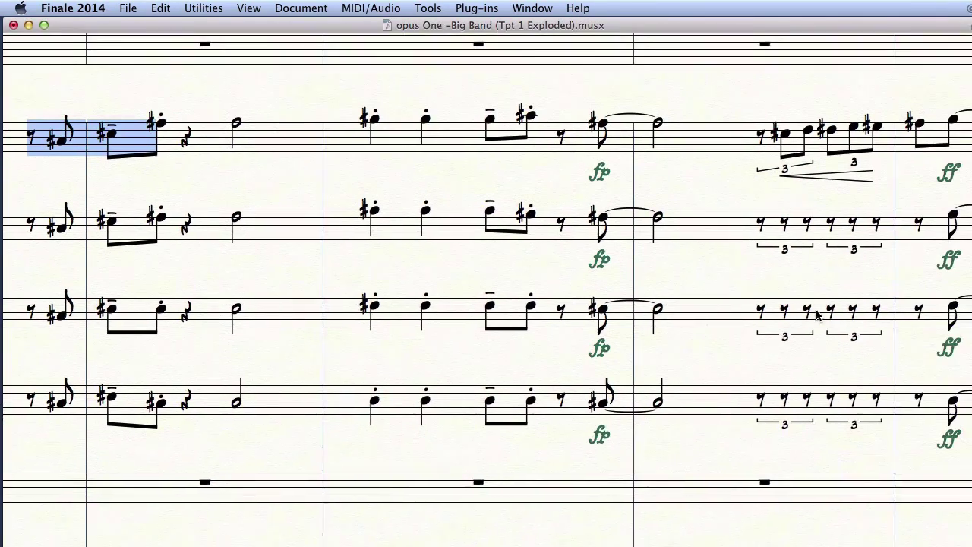
{"action": "left_click_drag", "start_coordinate": [733, 104], "coordinate": [916, 196]}
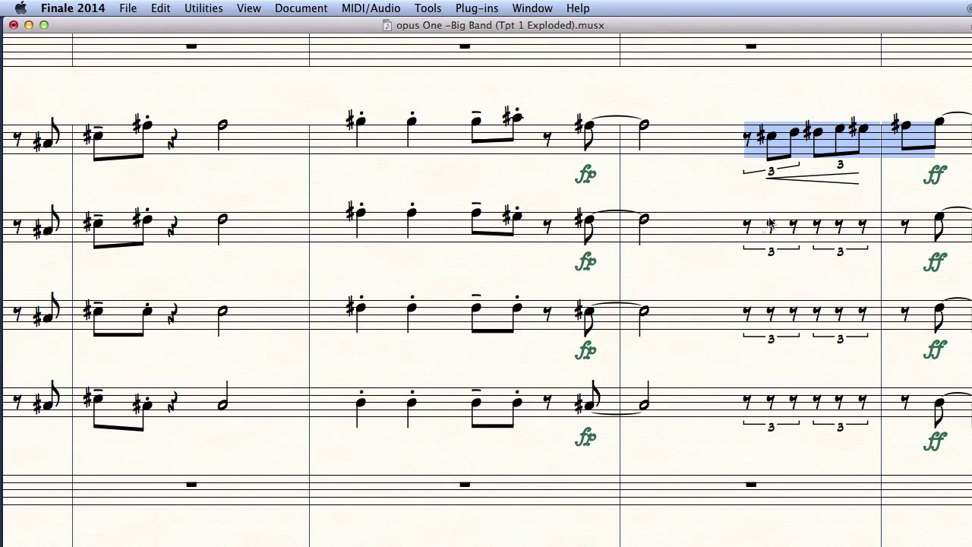
{"action": "left_click", "coordinate": [748, 233], "text": "alt"}
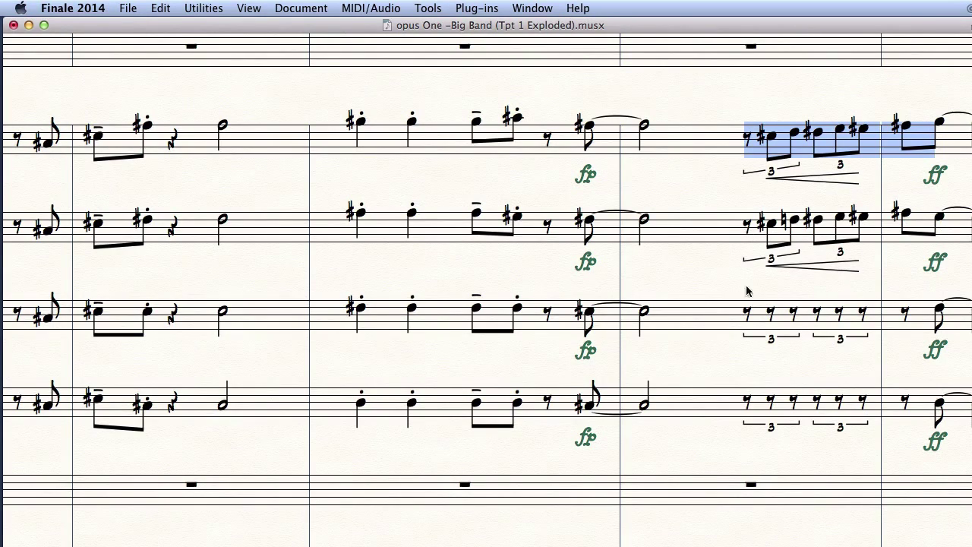
{"action": "left_click", "coordinate": [747, 318], "text": "alt"}
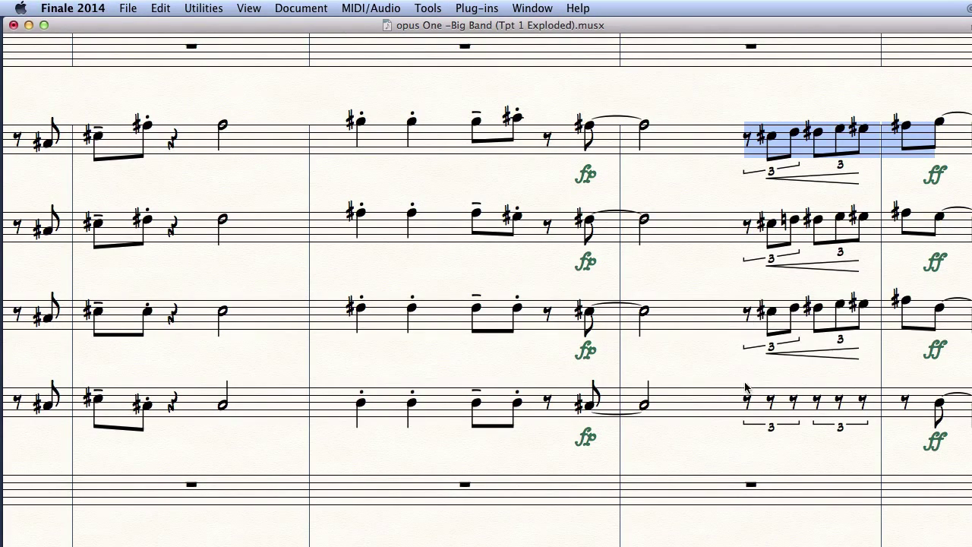
{"action": "left_click", "coordinate": [748, 406], "text": "alt"}
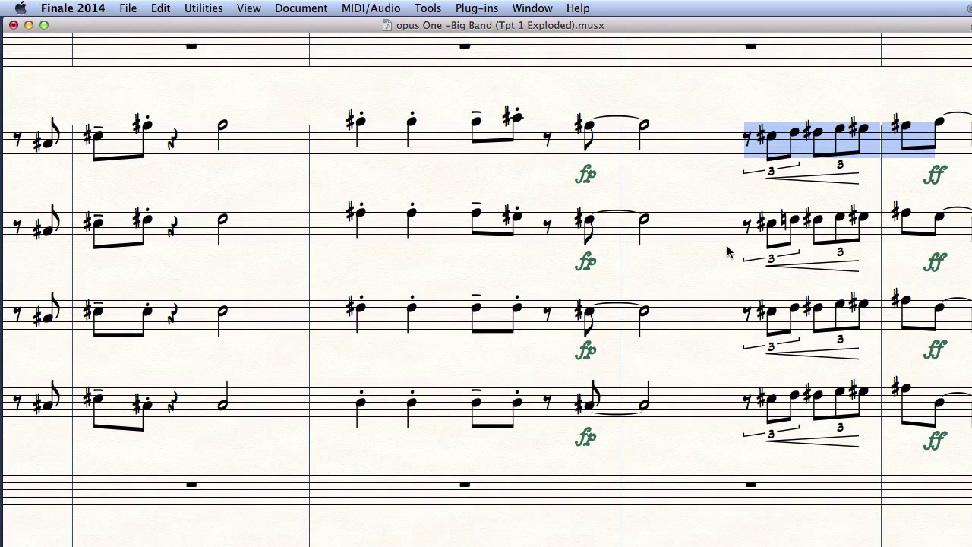
Copy the final eighth rest and eighth note of measure 8 from Trumpet 1 into Trumpets 2, 3 and 4.
{"action": "scroll", "coordinate": [798, 213], "scroll_direction": "right", "scroll_amount": 6}
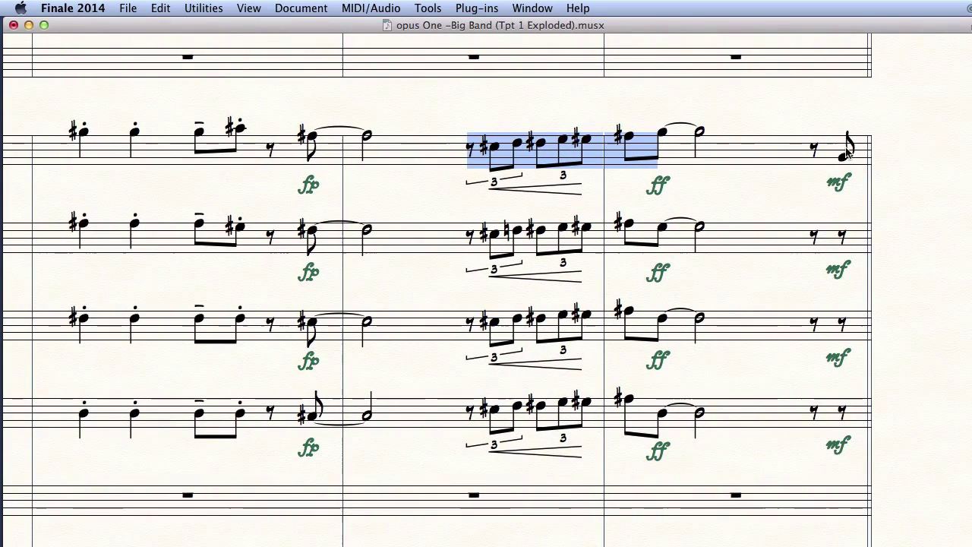
{"action": "left_click_drag", "start_coordinate": [805, 114], "coordinate": [867, 189]}
{"action": "left_click", "coordinate": [816, 240], "text": "alt"}
{"action": "left_click", "coordinate": [815, 324], "text": "alt"}
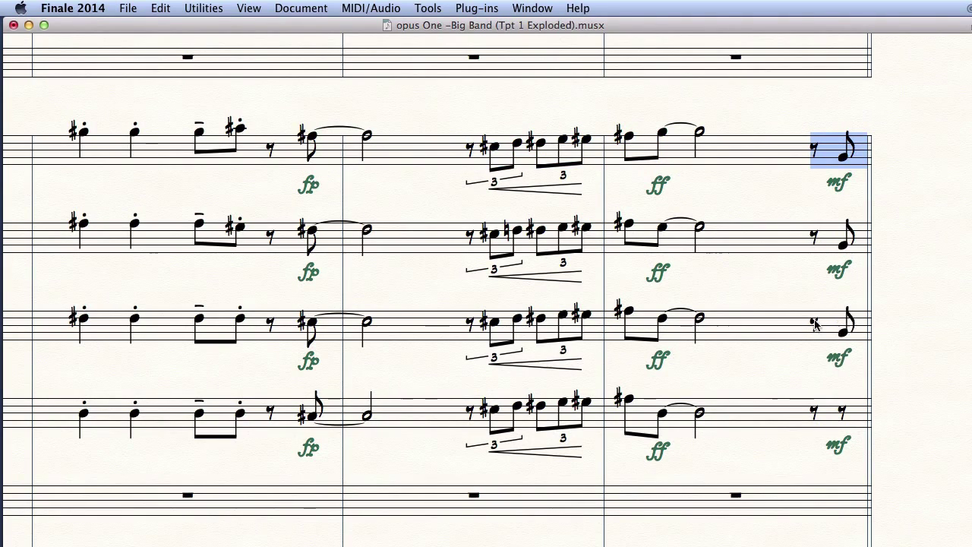
{"action": "left_click", "coordinate": [816, 410], "text": "alt"}
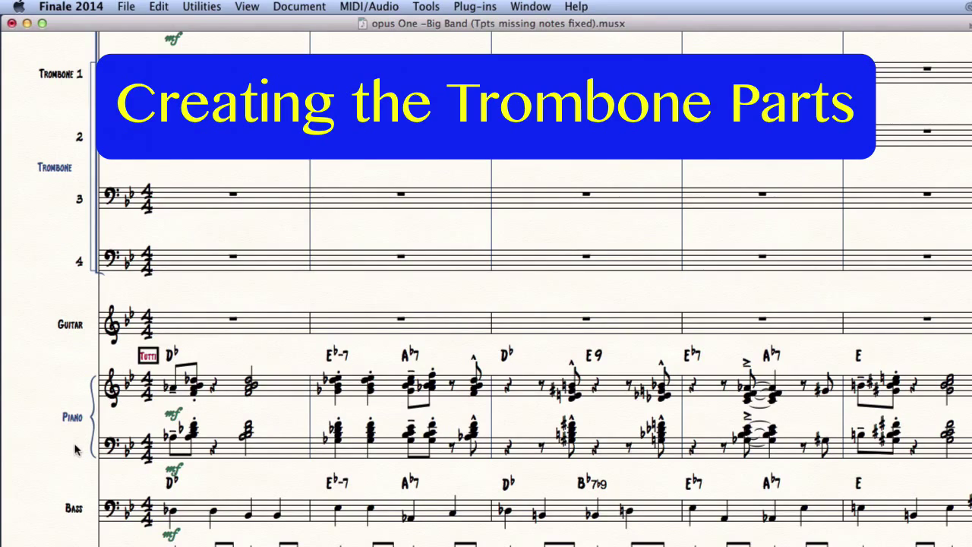
Copy the piano's bass-clef staff into Trombone 1 and explode it, one note per staff, into 4 existing staves starting with Trombone 1.
{"action": "left_click", "coordinate": [75, 449]}
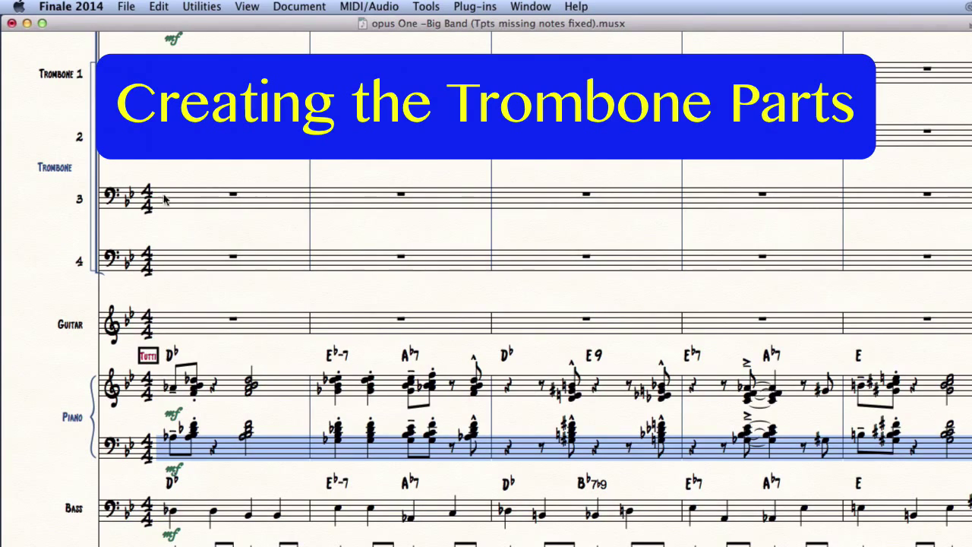
{"action": "left_click", "coordinate": [218, 71], "text": "alt"}
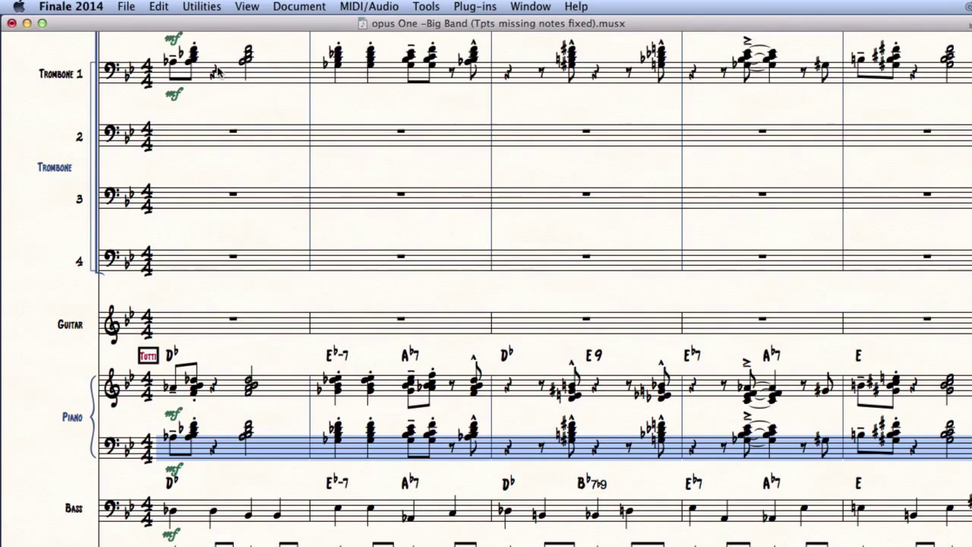
{"action": "left_click", "coordinate": [20, 71]}
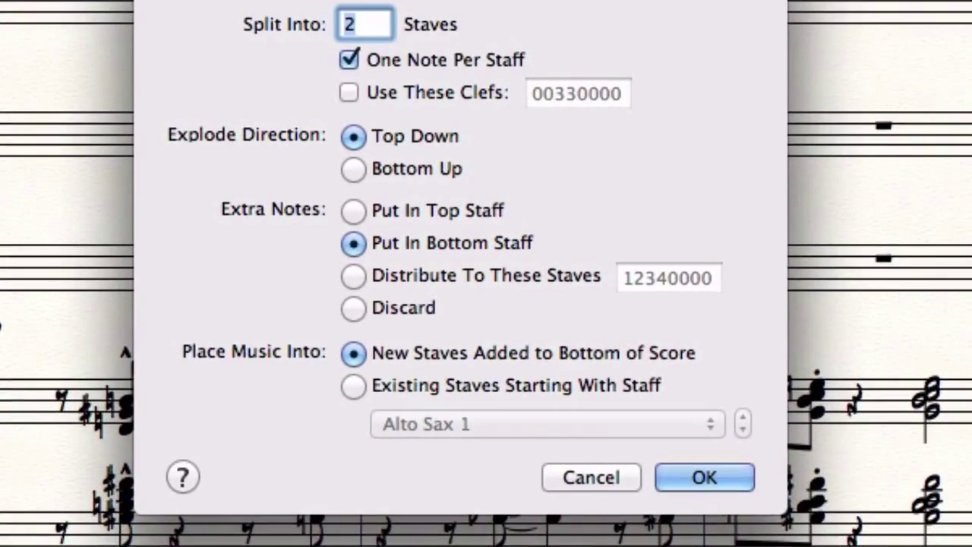
{"action": "type", "text": "4"}
{"action": "left_click", "coordinate": [448, 383]}
{"action": "left_click", "coordinate": [500, 408]}
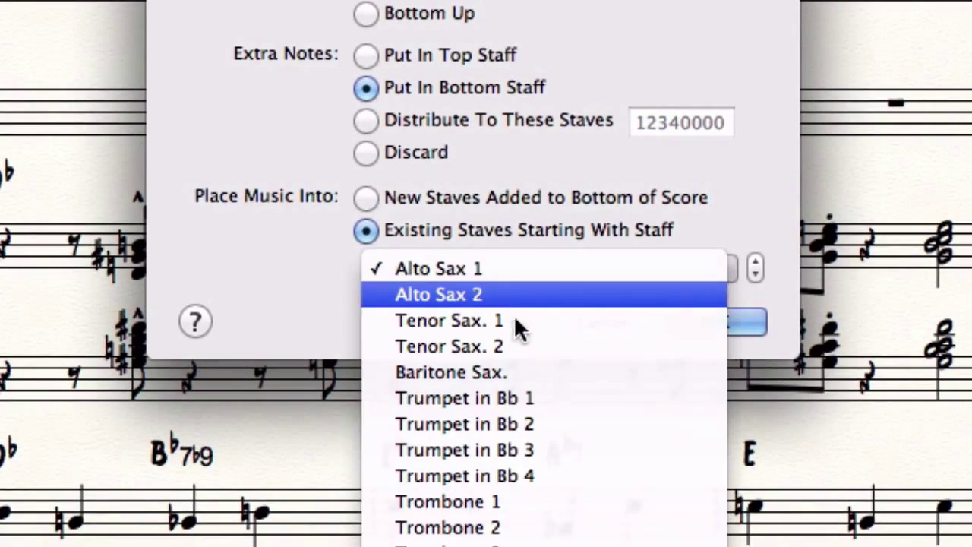
{"action": "left_click", "coordinate": [510, 501]}
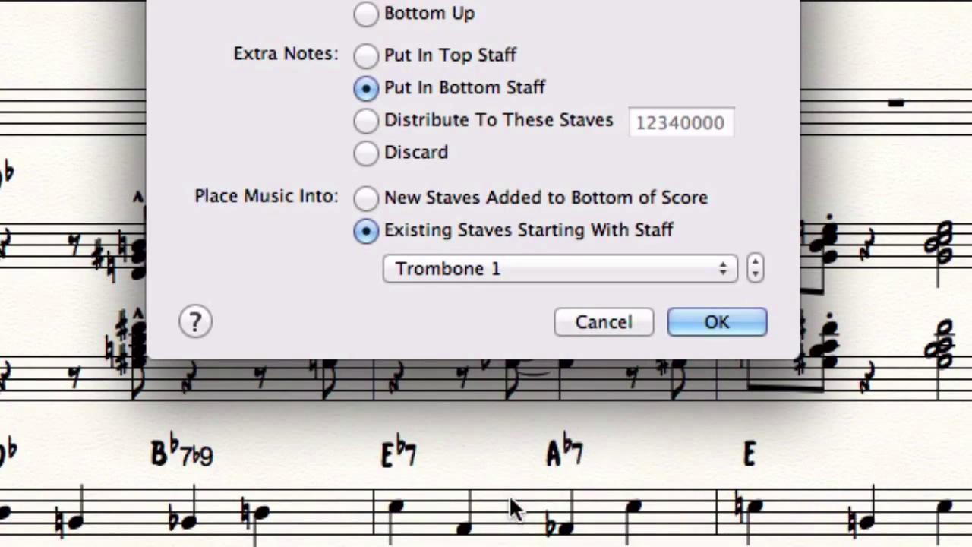
{"action": "left_click", "coordinate": [714, 325]}
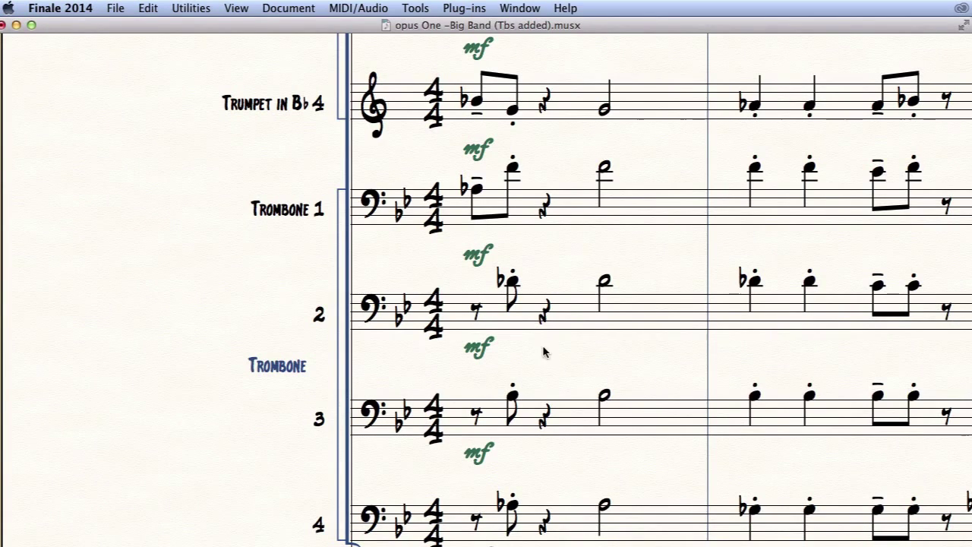
Copy the first eighth note of measure 1 from Trombone 1 into Trombones 2, 3 and 4.
{"action": "left_click_drag", "start_coordinate": [452, 170], "coordinate": [495, 233]}
{"action": "left_click", "coordinate": [475, 307], "text": "alt"}
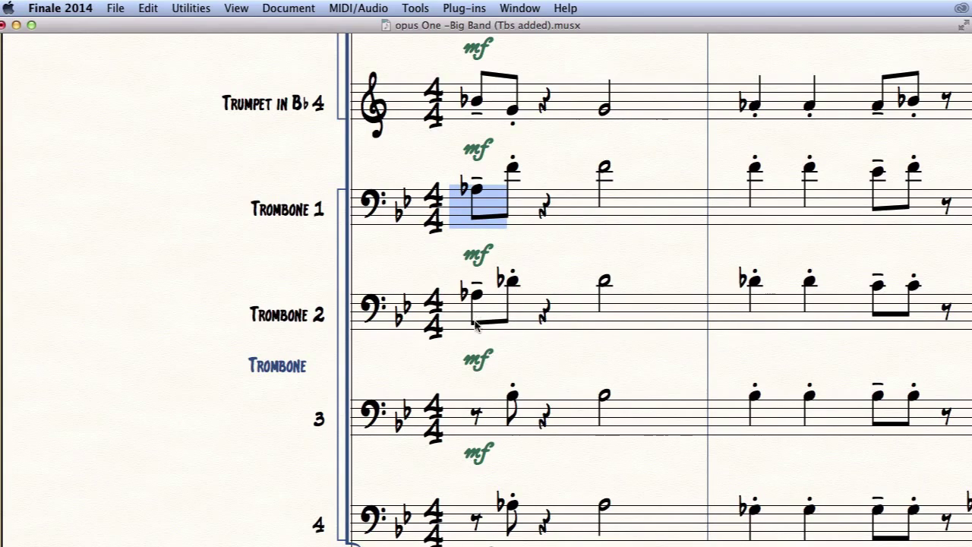
{"action": "left_click", "coordinate": [478, 408], "text": "alt"}
{"action": "left_click", "coordinate": [478, 526], "text": "alt"}
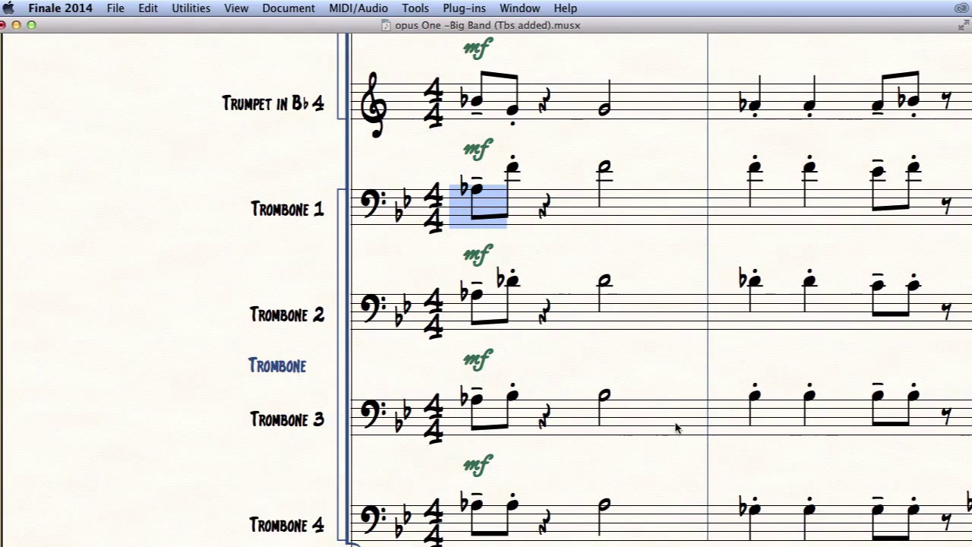
Copy Trombone 1's unison notes from the end of measure 4 into the start of measure 5 to Trombone 2.
{"action": "scroll", "coordinate": [676, 427], "scroll_direction": "right", "scroll_amount": 10}
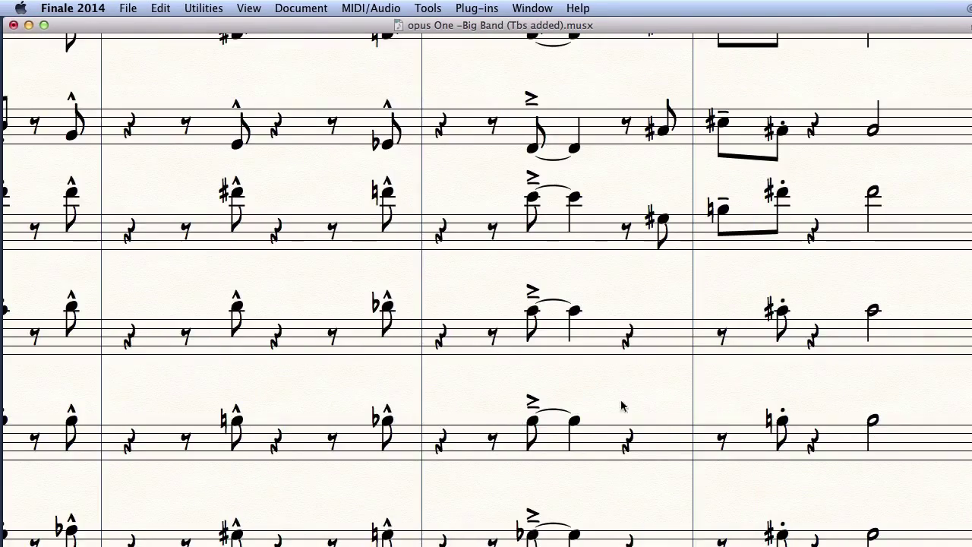
{"action": "left_click_drag", "start_coordinate": [619, 199], "coordinate": [761, 256]}
{"action": "left_click", "coordinate": [627, 339], "text": "alt"}
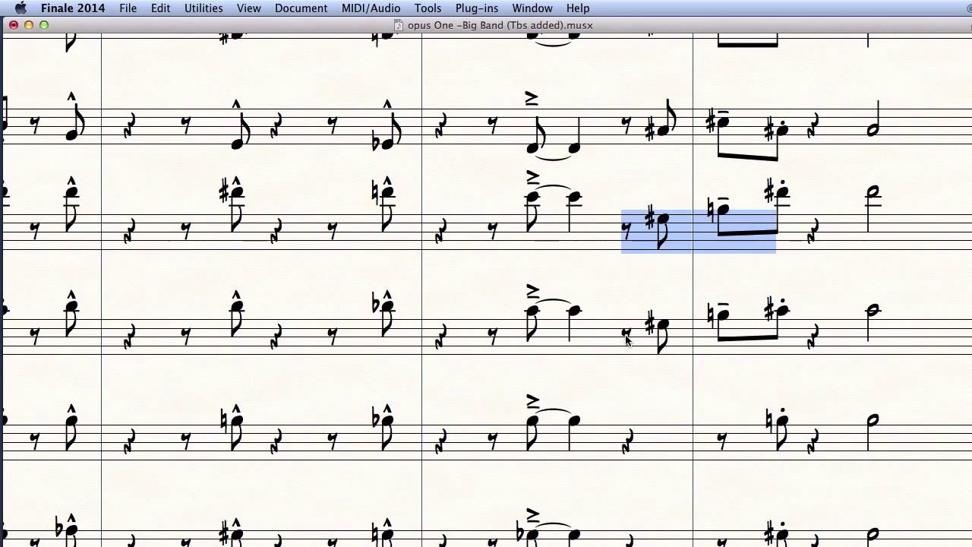